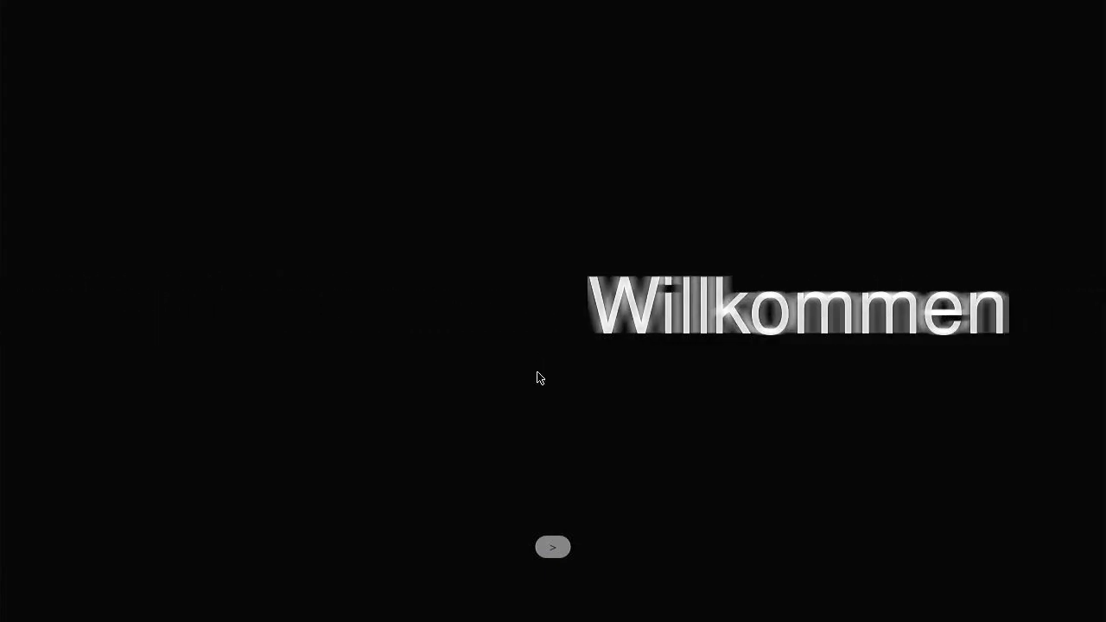
- Continue through all the first-start welcome pages to finish the setup
click(556, 548)
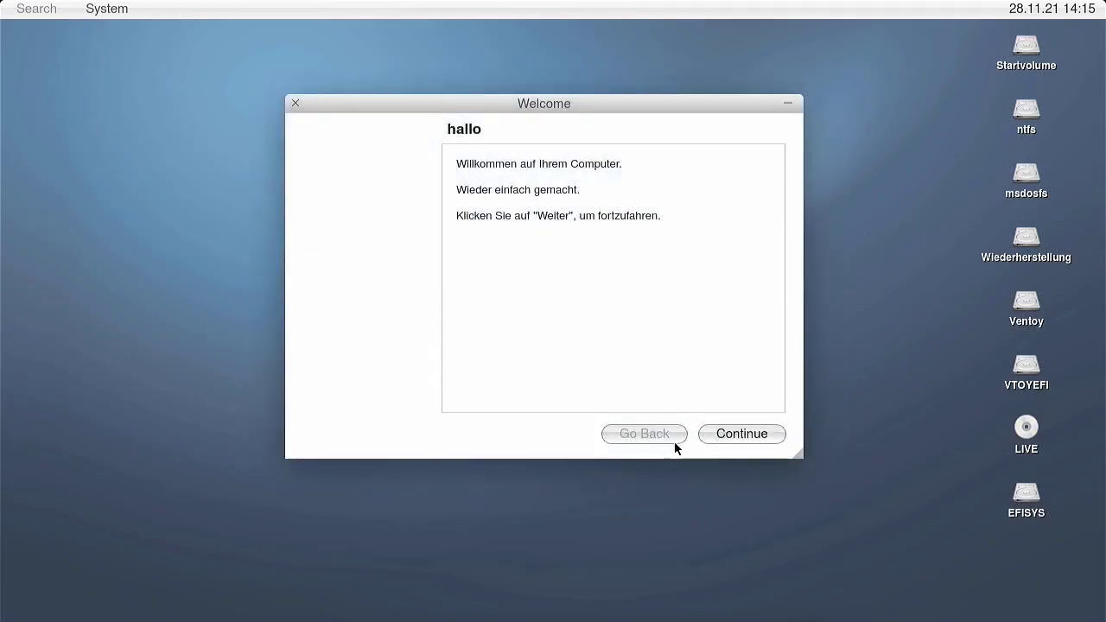
click(713, 434)
click(713, 434)
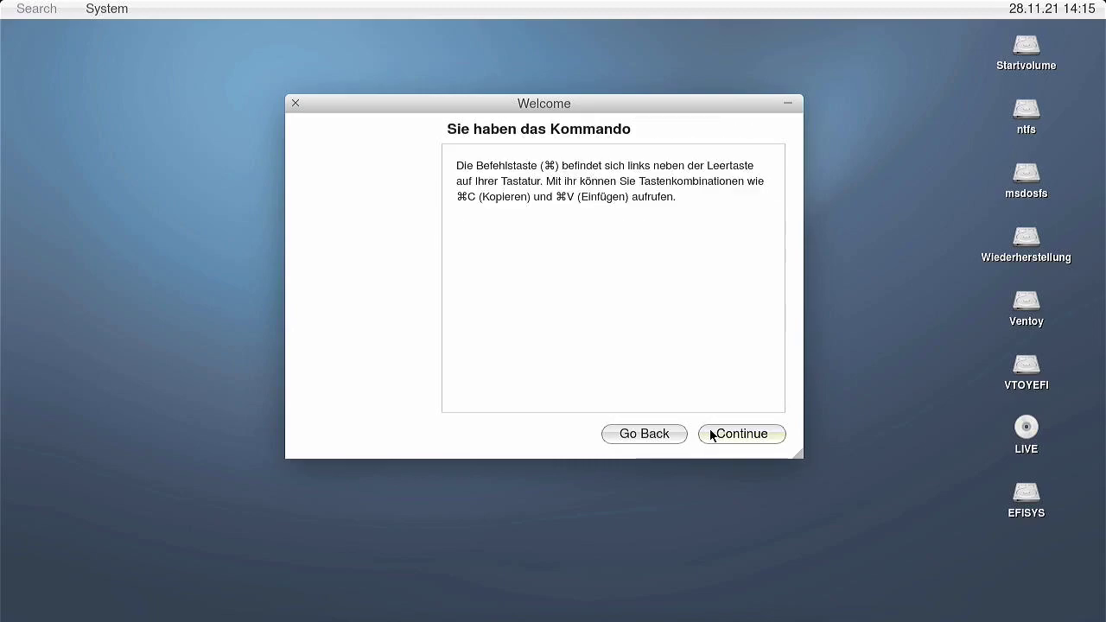
click(714, 435)
click(713, 434)
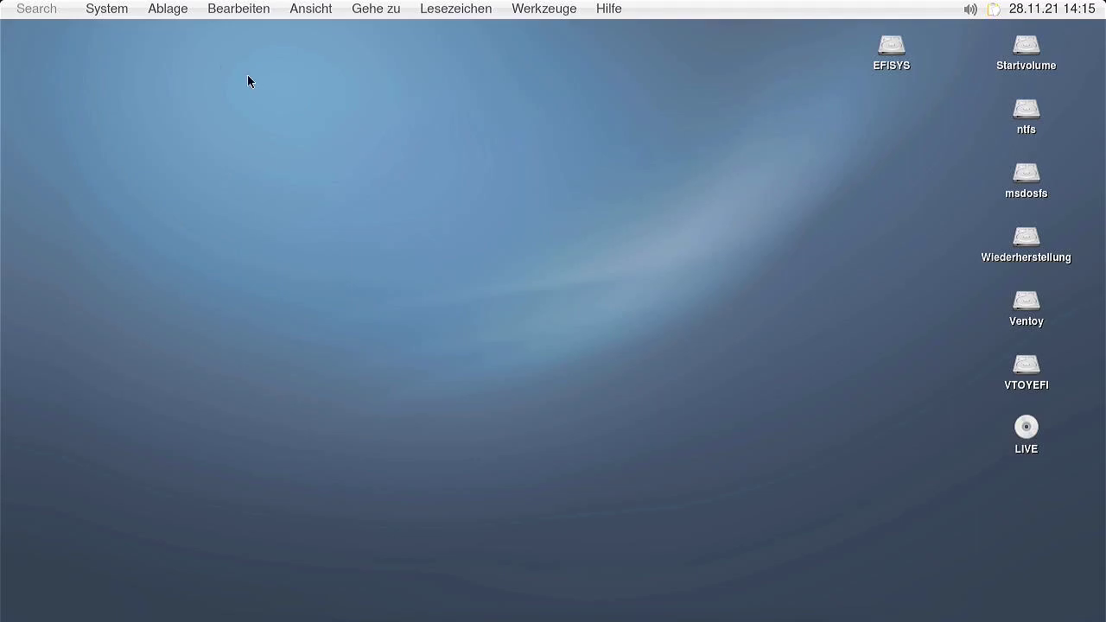
- View About This Computer (helloSystem 0.7.0), close it, and launch the Falkon browser
click(131, 12)
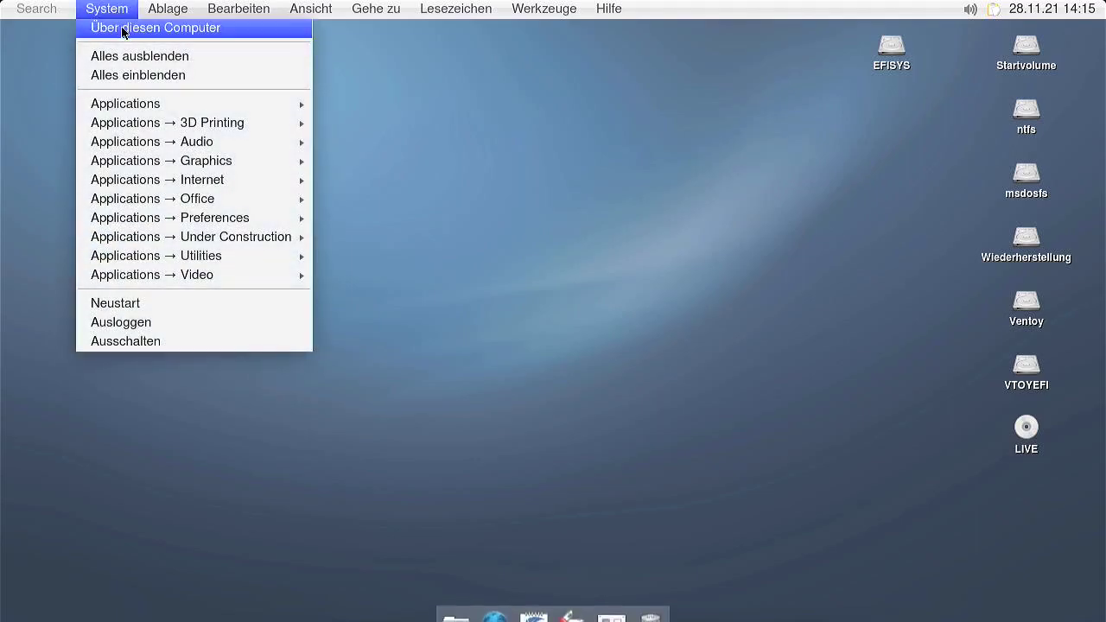
click(141, 31)
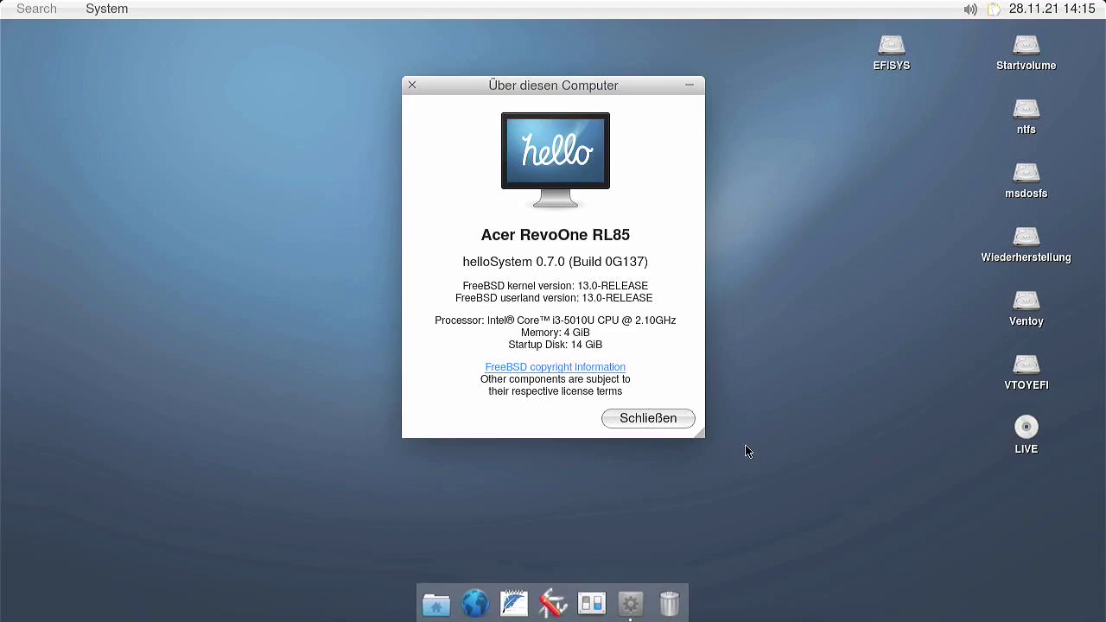
click(647, 418)
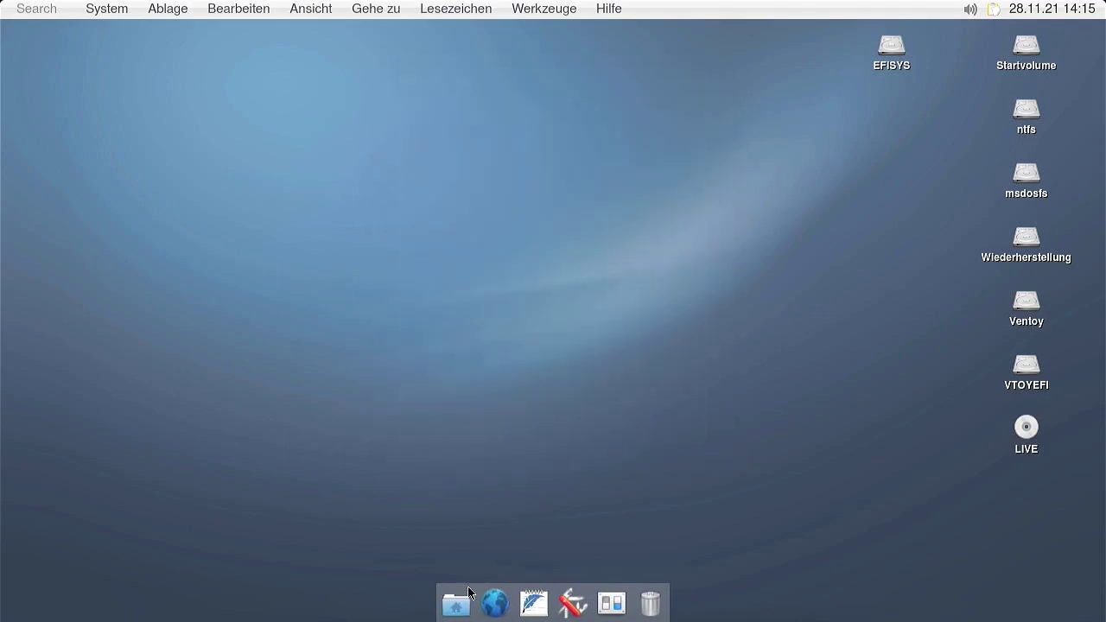
click(493, 604)
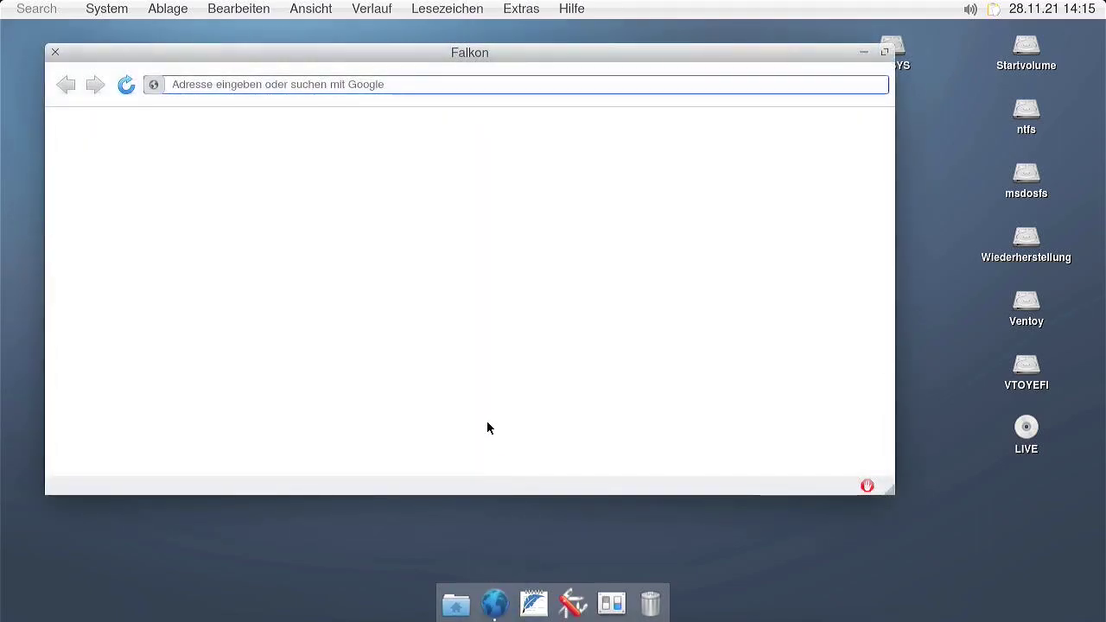
- Go to github.com/helloSystem/ISO and open its Releases page
text(github.com/helloSystem/ISO)
key(Return)
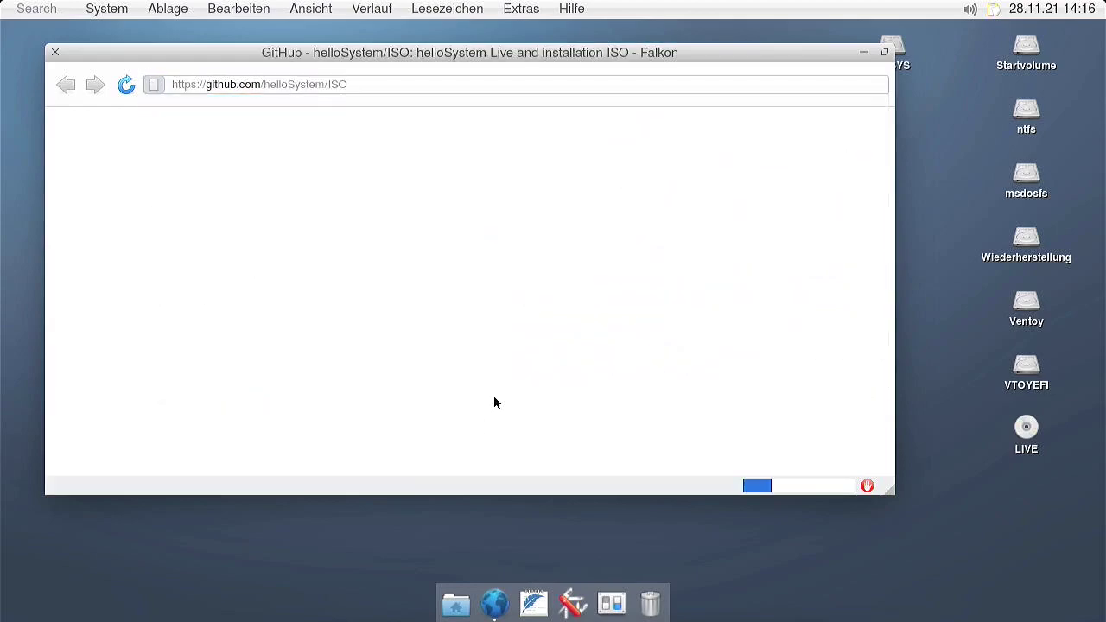
scroll(672, 372, down, 3)
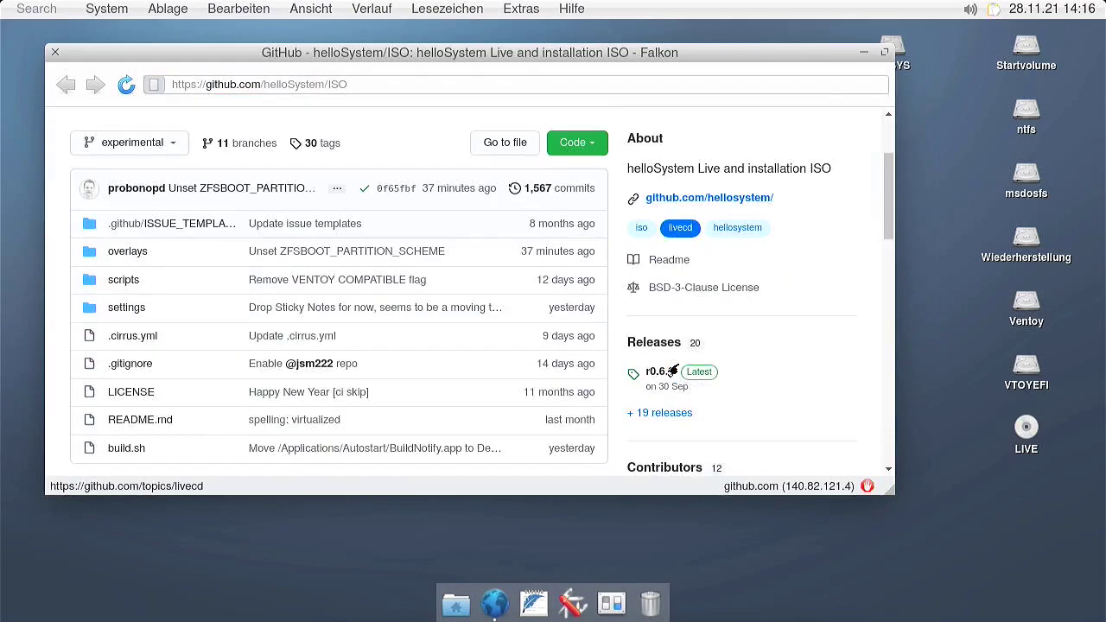
scroll(672, 372, down, 3)
click(644, 204)
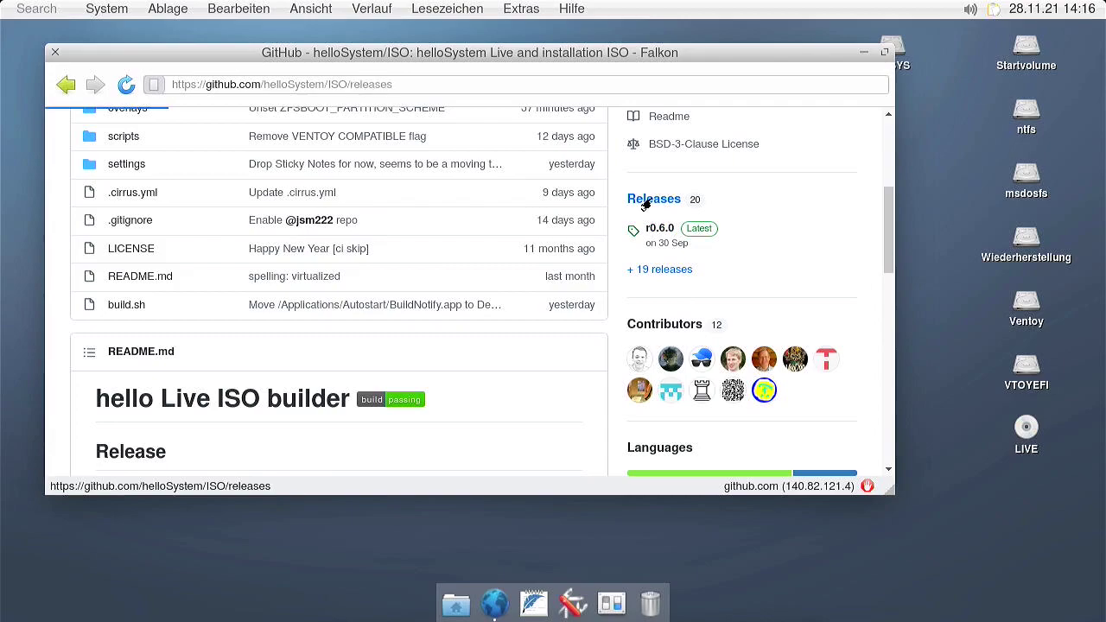
scroll(534, 268, down, 5)
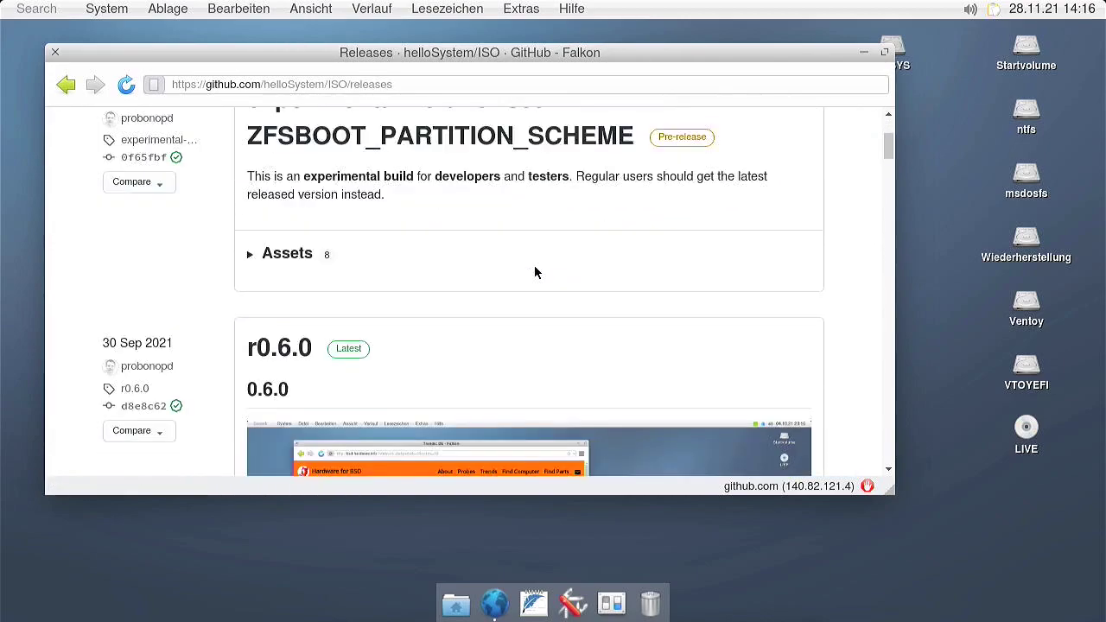
scroll(534, 272, down, 3)
- Download hello-0.7.0_0G137-FreeBSD-13.0-amd64.developer.img from the release assets to the Desktop
click(290, 117)
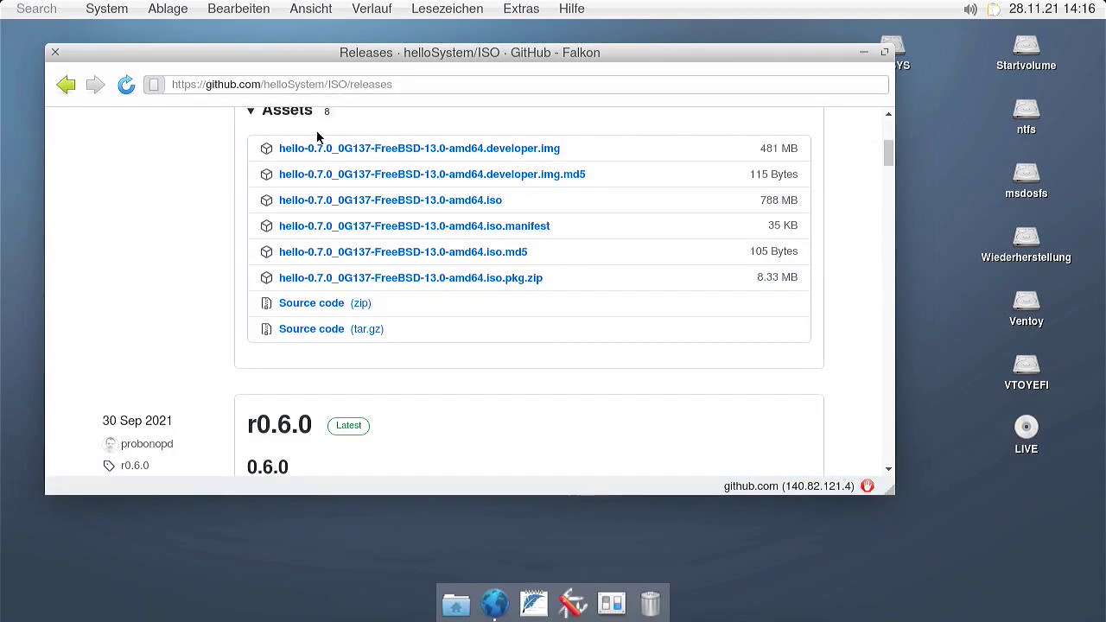
click(514, 150)
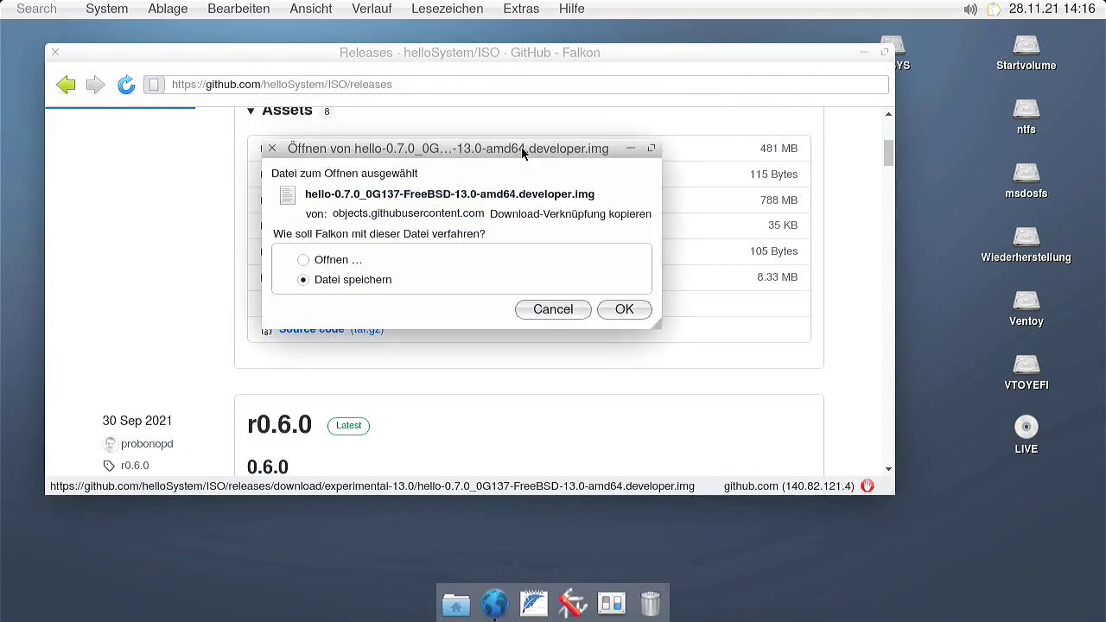
click(621, 309)
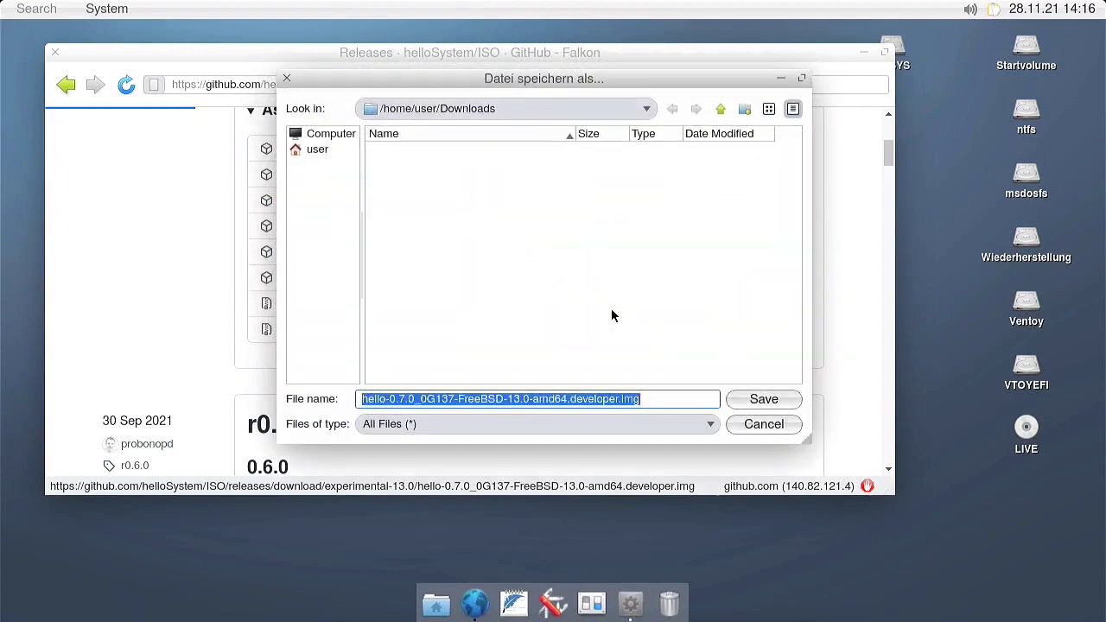
click(317, 150)
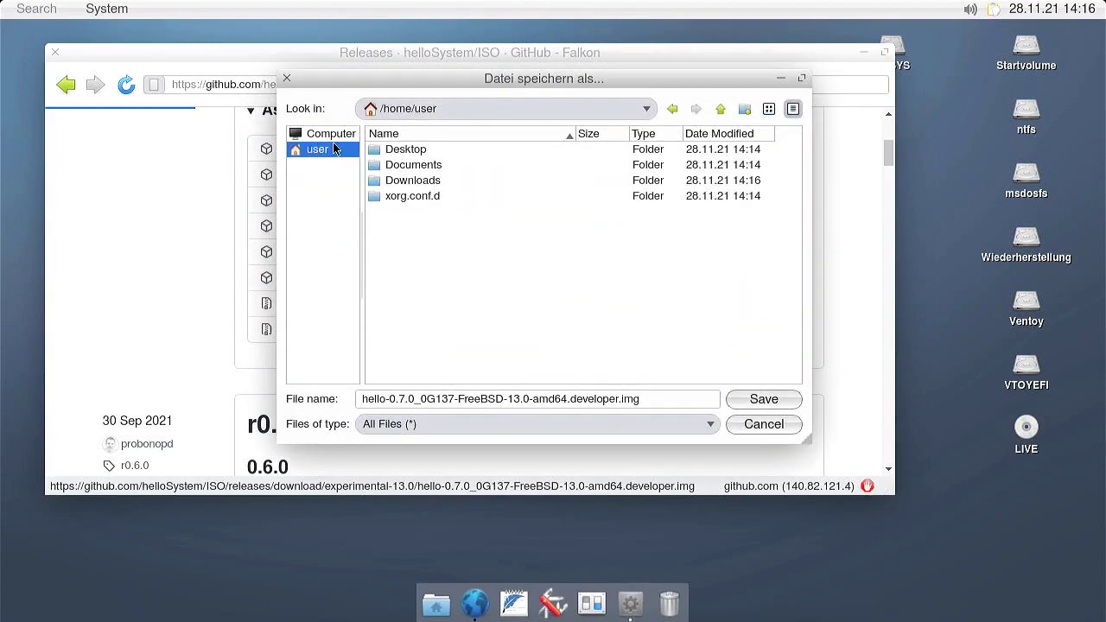
double_click(405, 153)
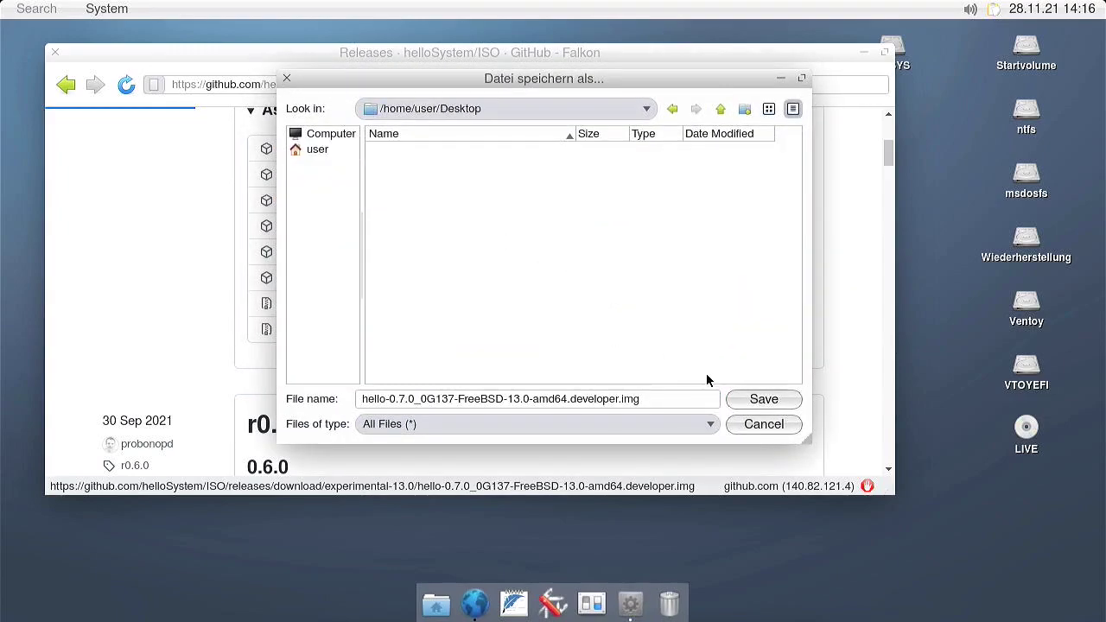
click(748, 399)
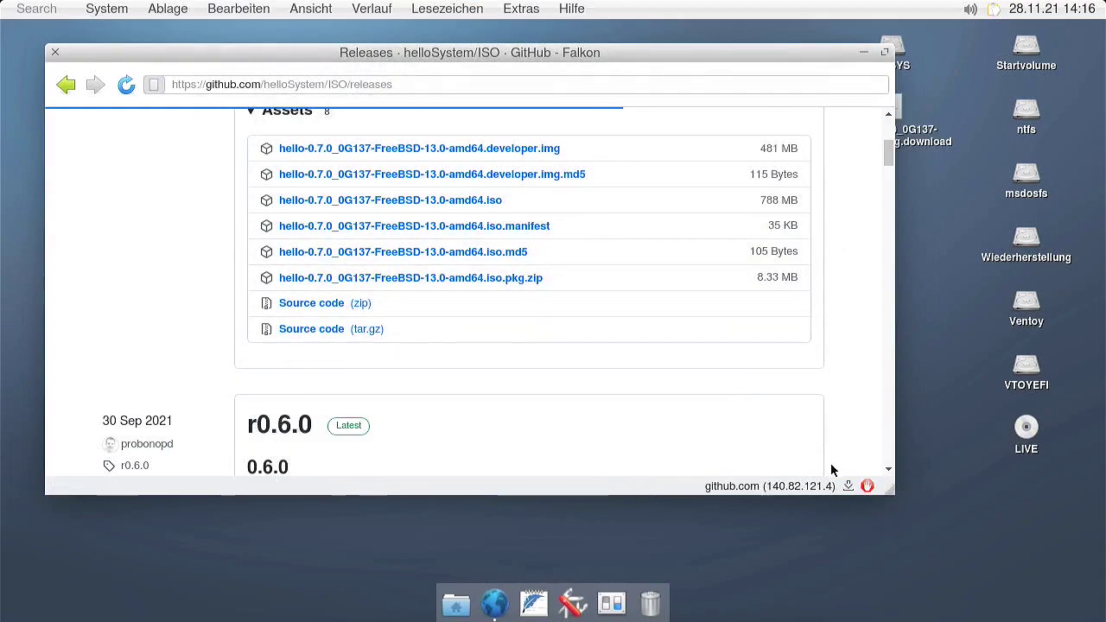
click(848, 485)
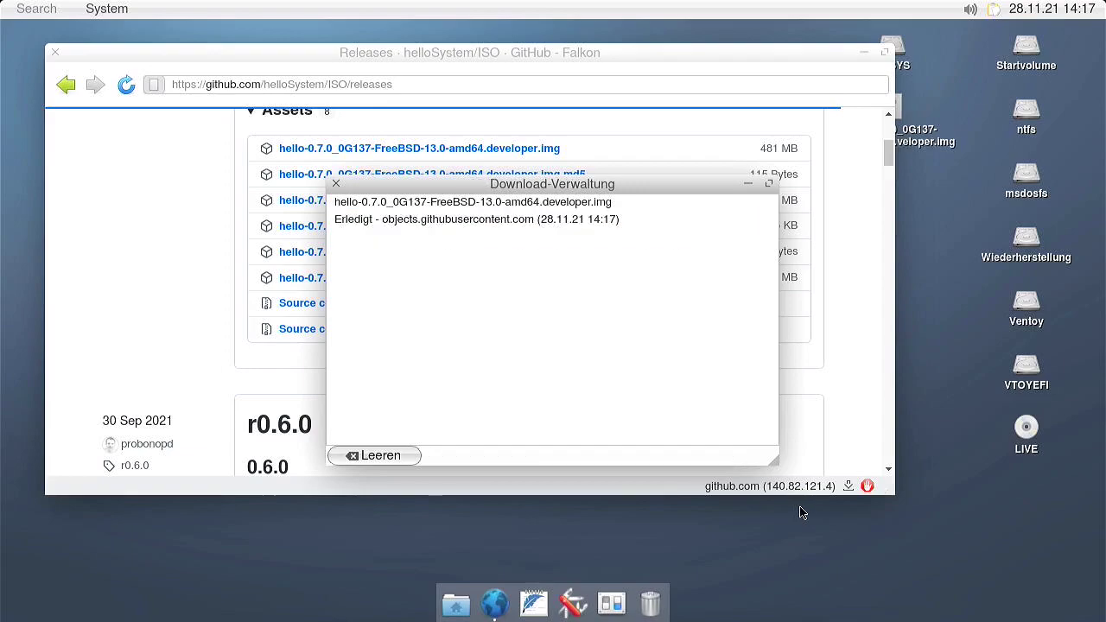
- Close the downloads overview and Falkon, then mount developer.img and open its Developer volume
click(336, 183)
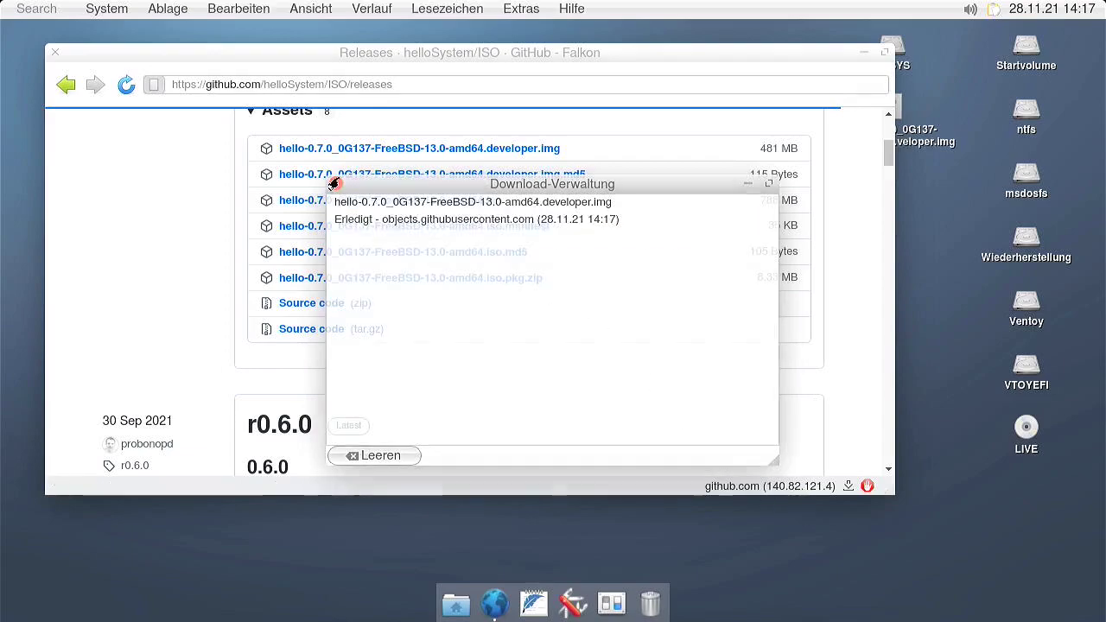
click(54, 51)
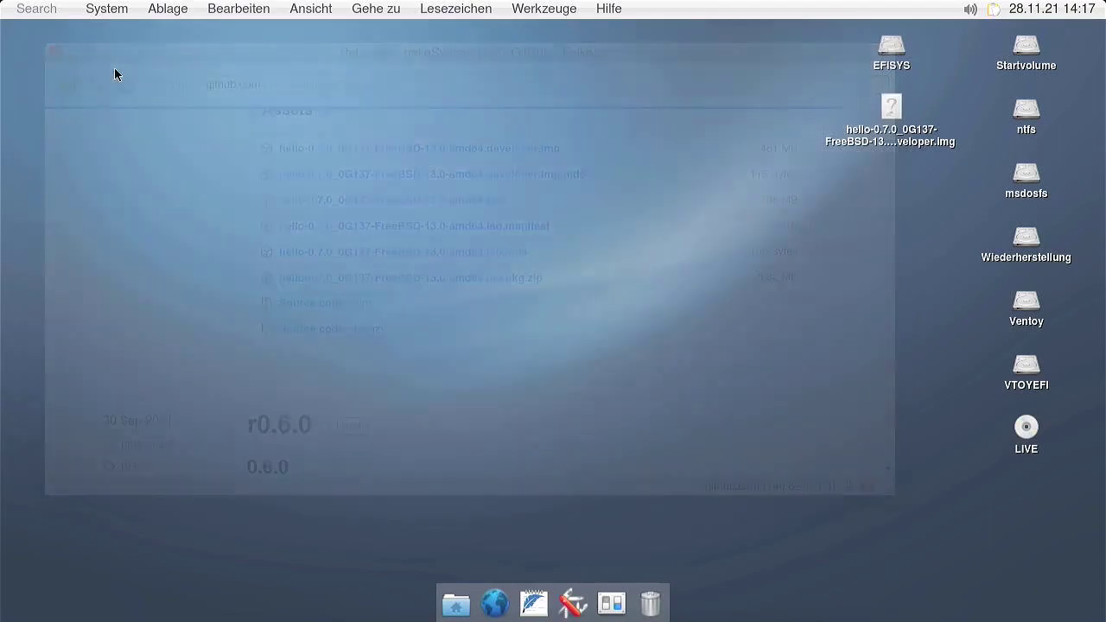
click(884, 107)
double_click(887, 111)
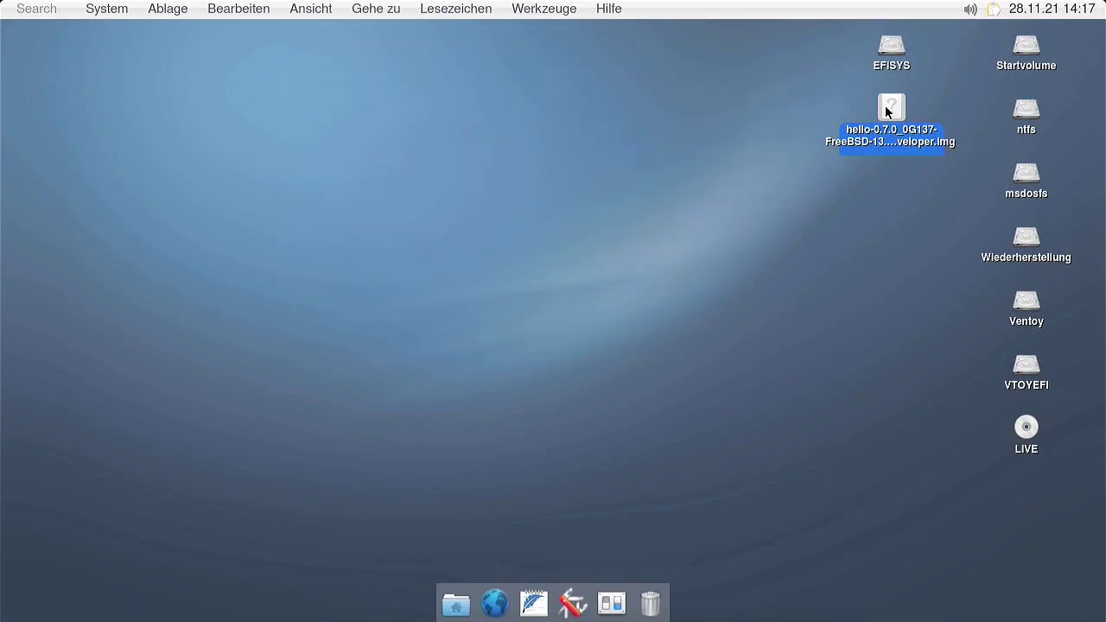
double_click(892, 114)
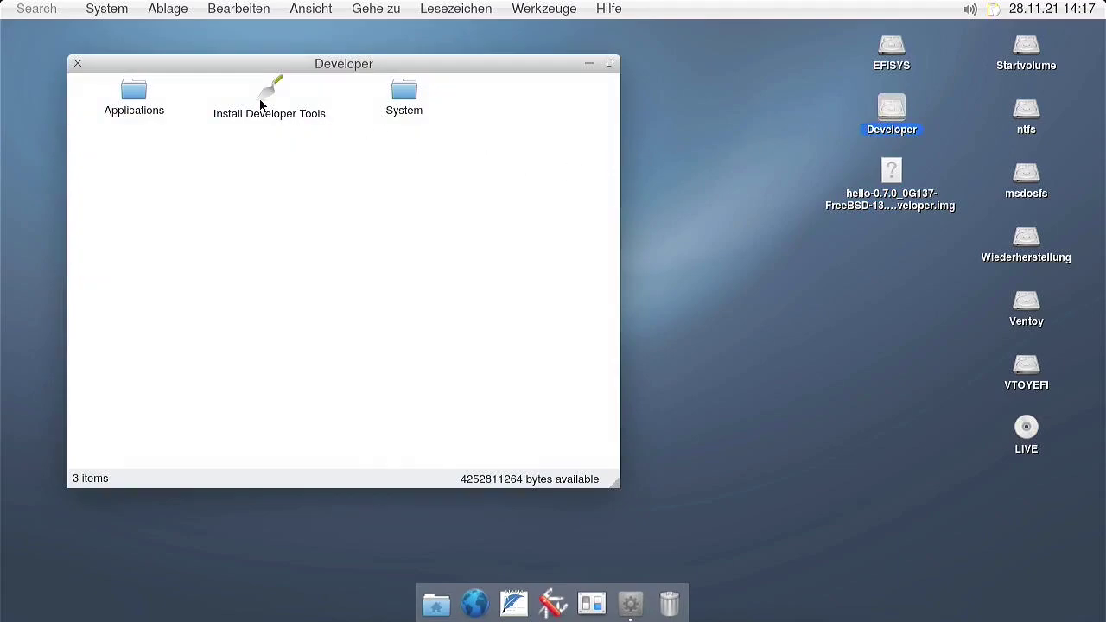
- Run Install Developer Tools, accept the license, install onto zroot/ROOT/default, and close the installer and Developer window
click(264, 99)
double_click(264, 99)
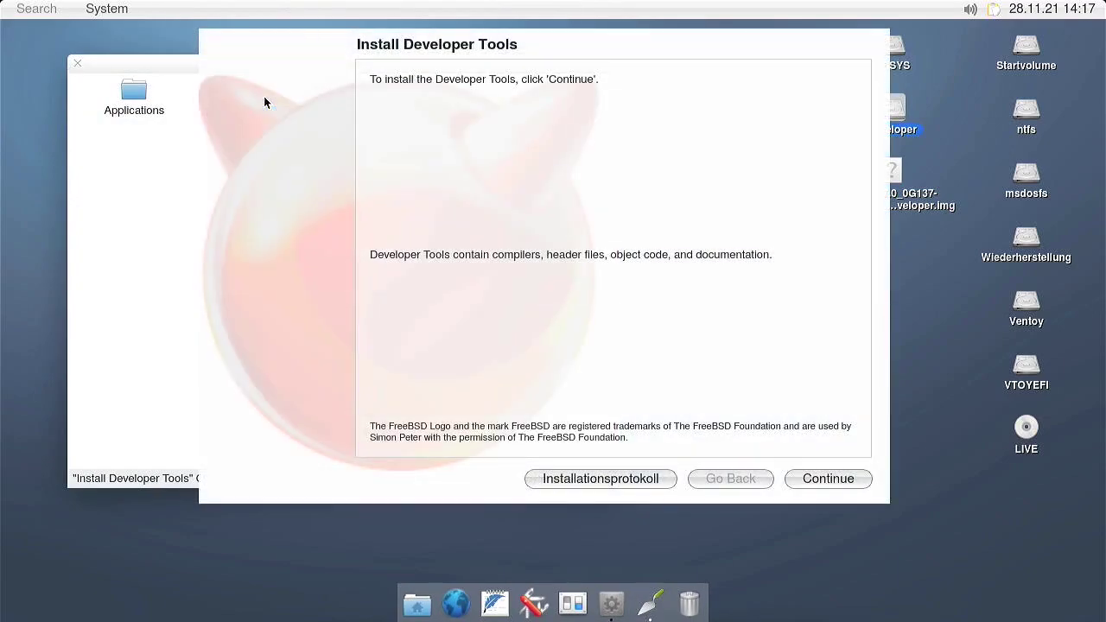
click(805, 479)
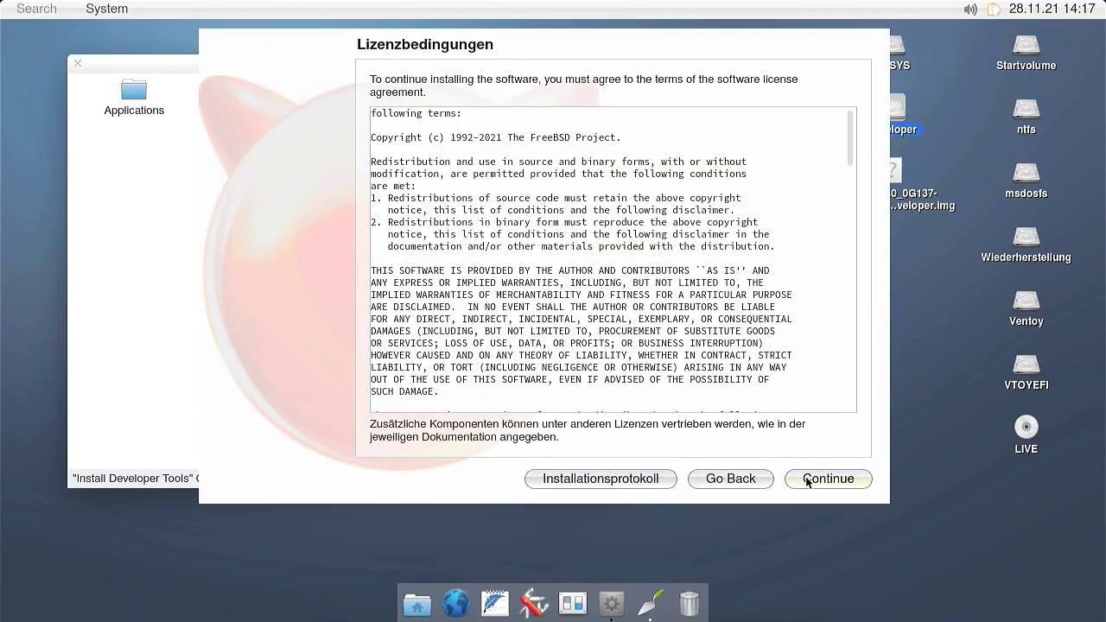
click(807, 480)
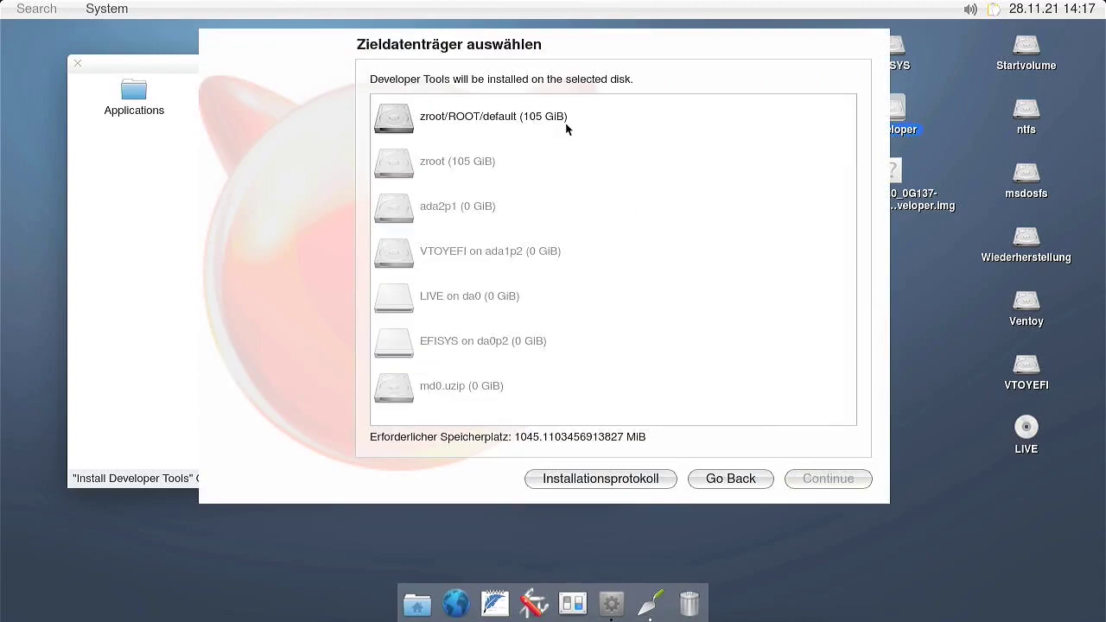
click(566, 126)
click(812, 480)
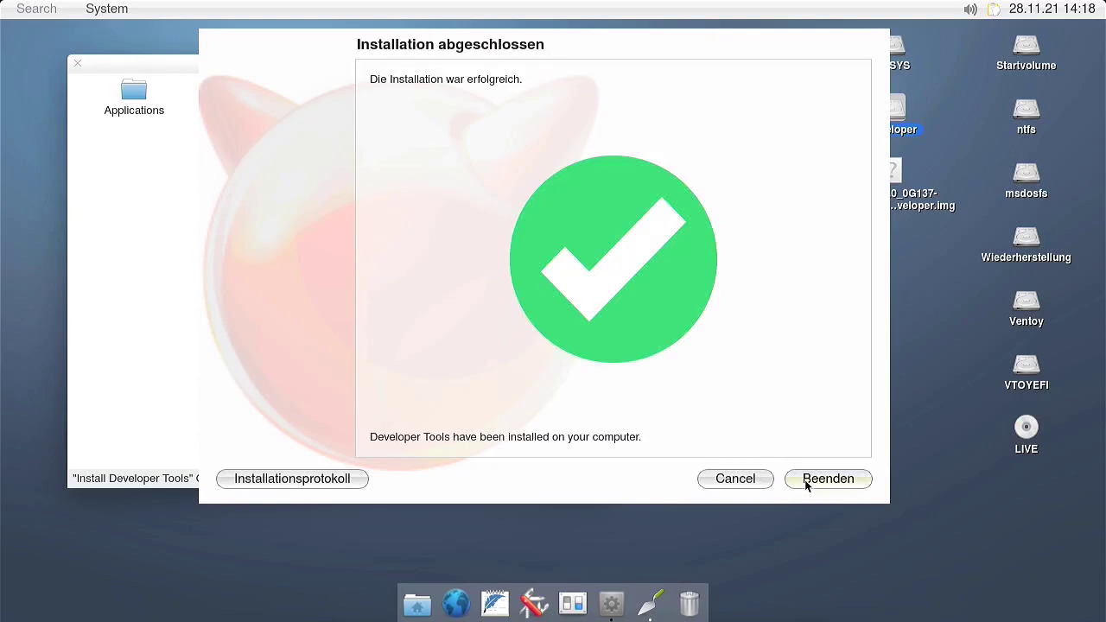
click(804, 479)
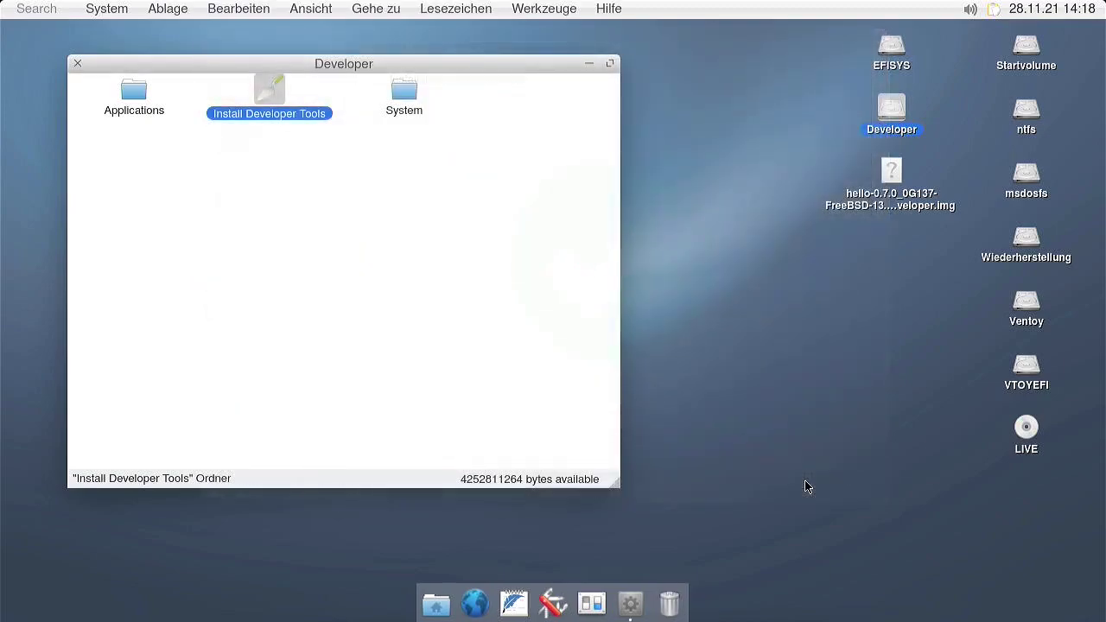
click(76, 63)
click(99, 10)
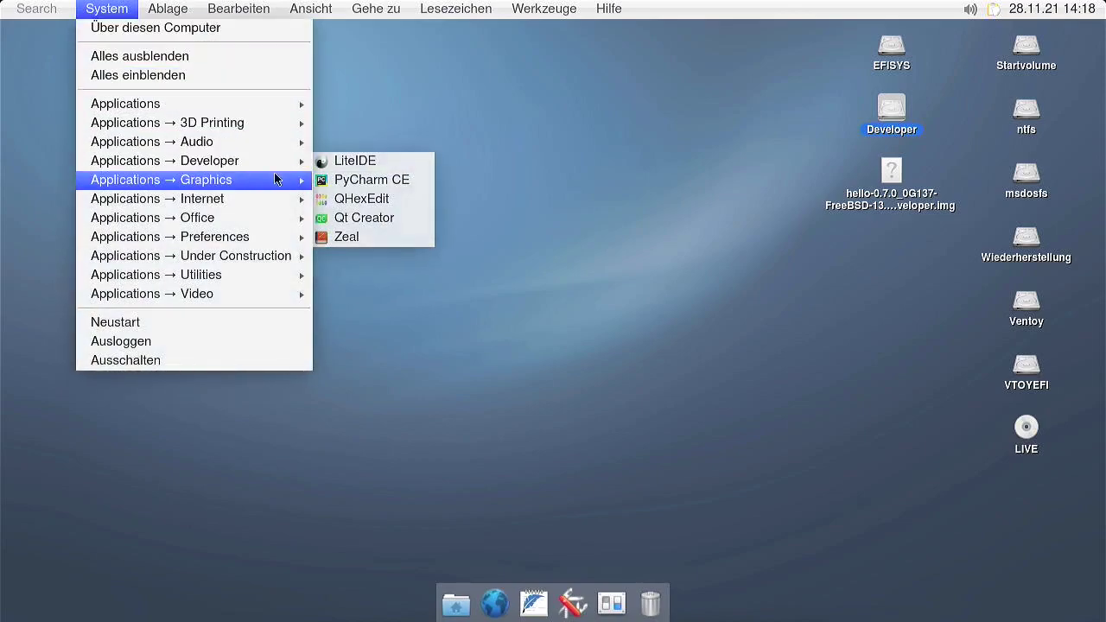
mouse_move(296, 161)
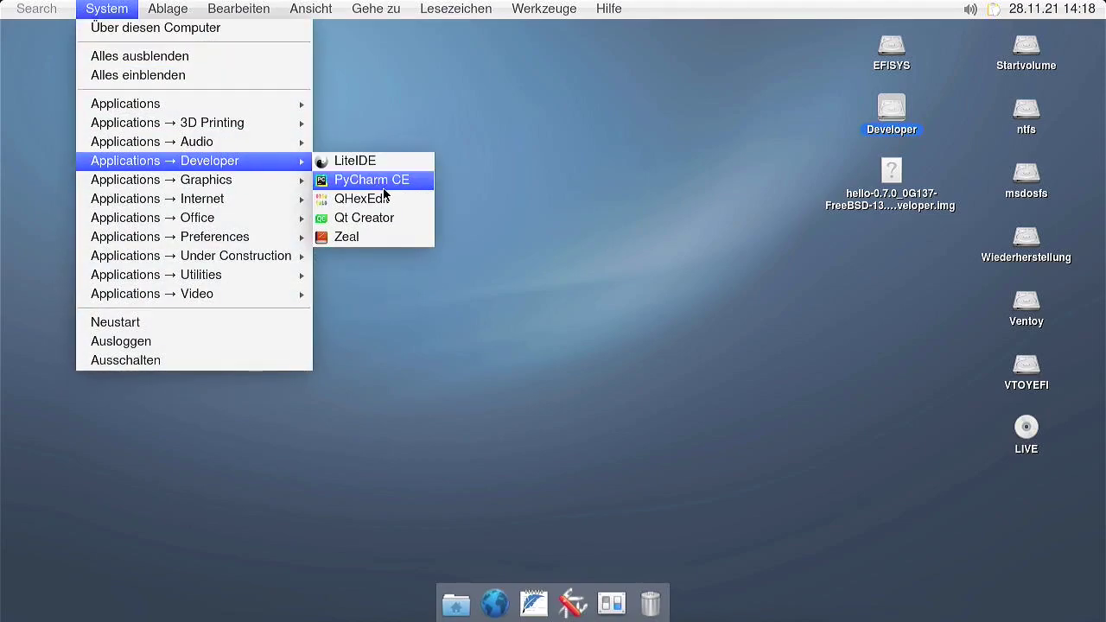
click(400, 219)
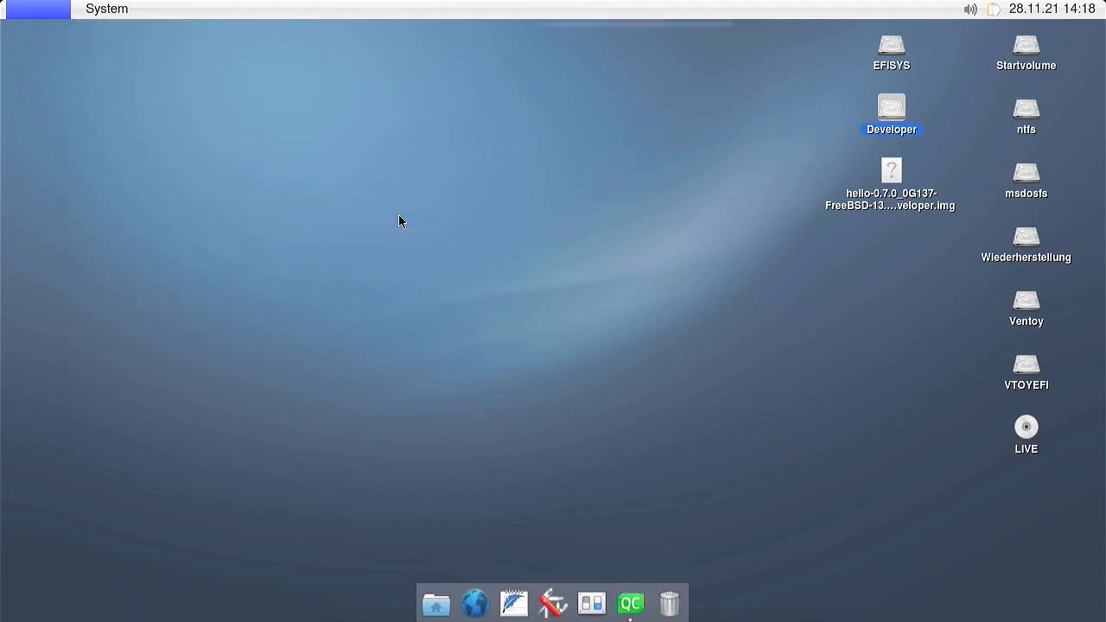
click(689, 297)
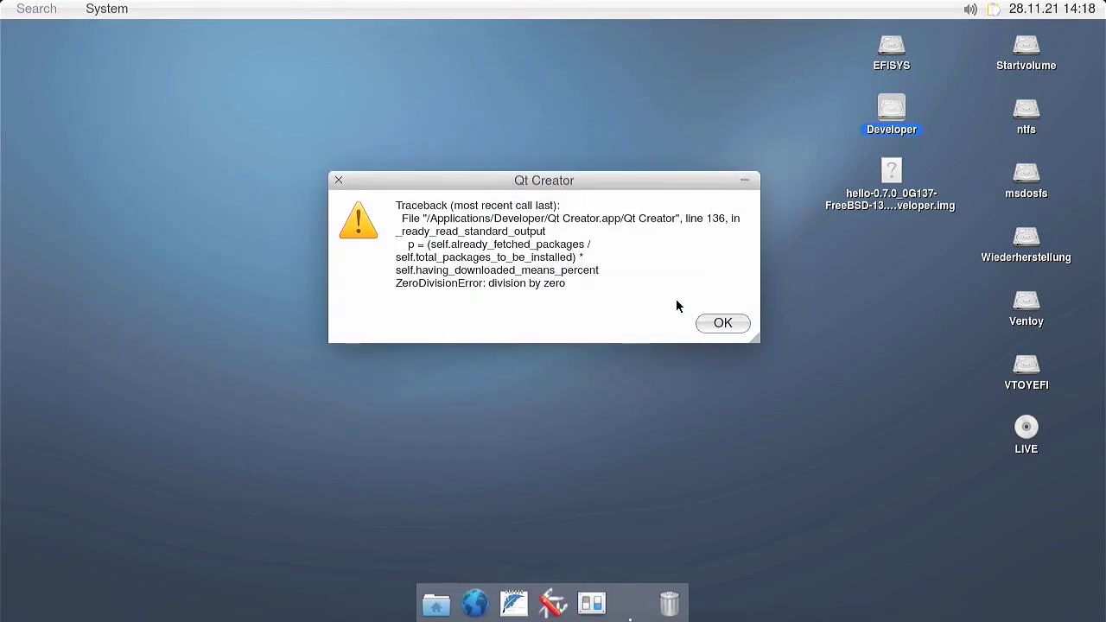
click(723, 324)
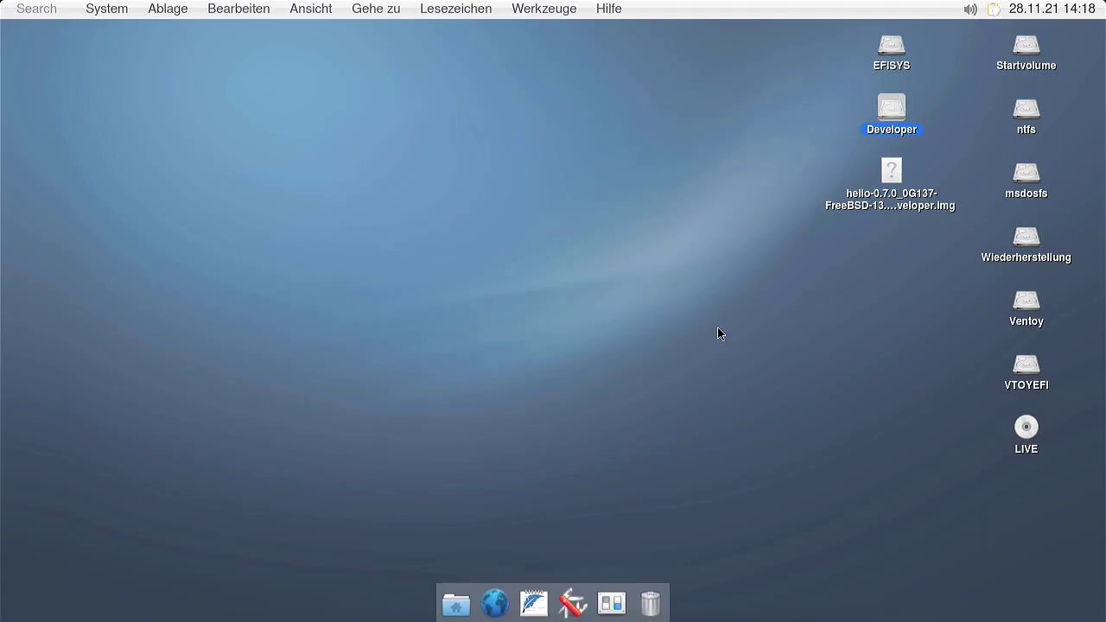
key(ctrl+alt+t)
- Run sudo pkill -f pkg in the terminal to kill all stuck pkg processes
text(sudo pkg -y ins)
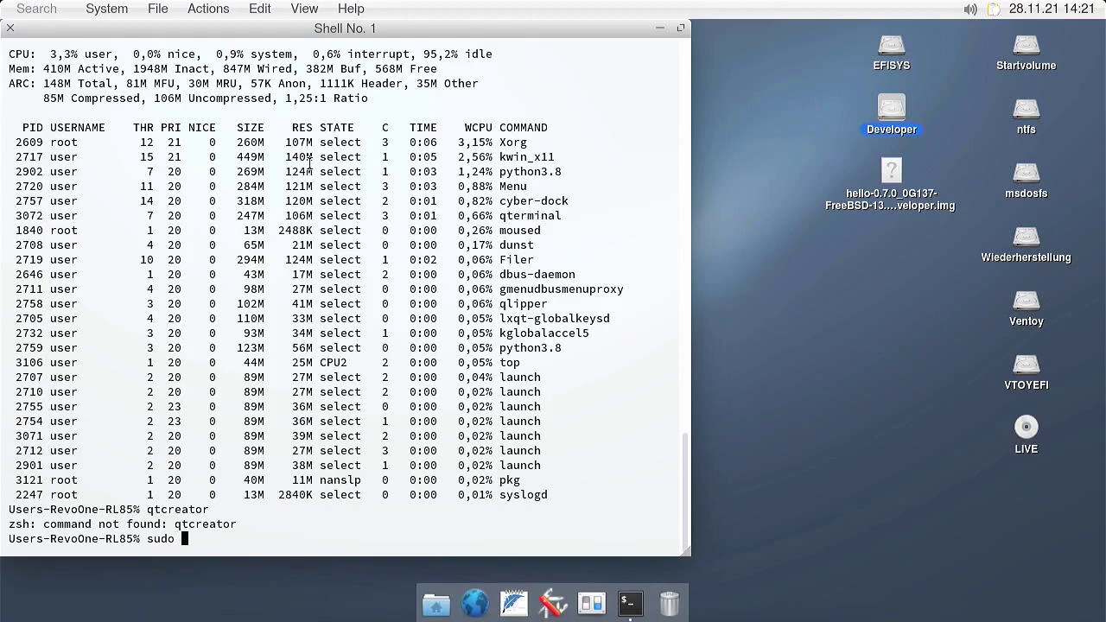
text(pkull 9)
key(BackSpace)
key(BackSpace)
key(BackSpace)
key(BackSpace)
key(BackSpace)
text(ill -f pkg)
key(Return)
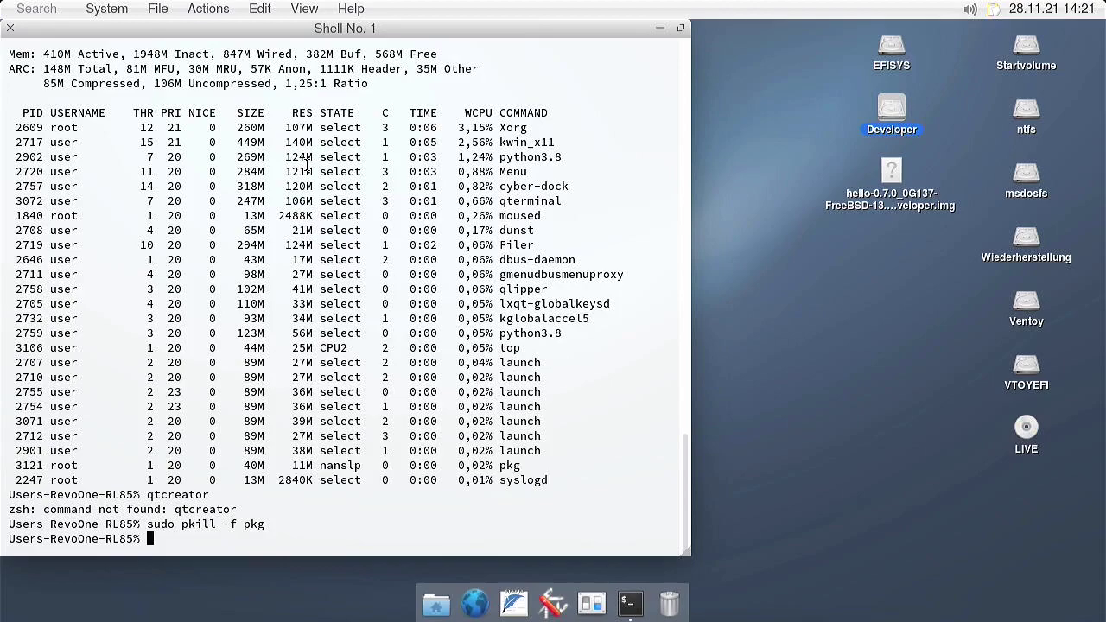
click(105, 8)
- Relaunch Qt Creator from the Developer applications menu, accept its download, and show the log details
mouse_move(171, 159)
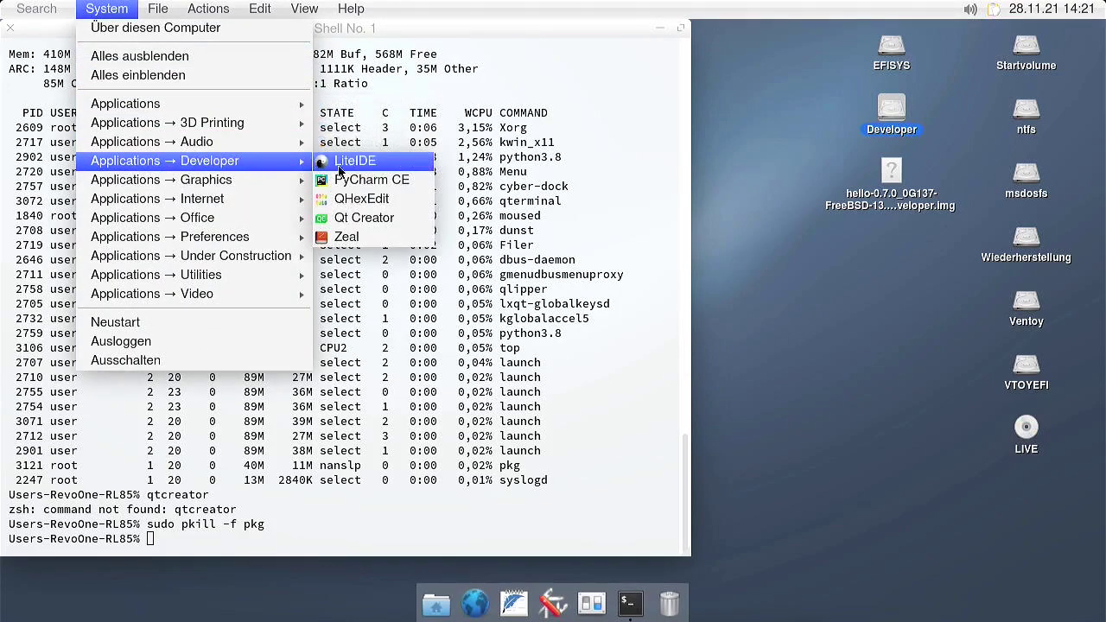
click(368, 216)
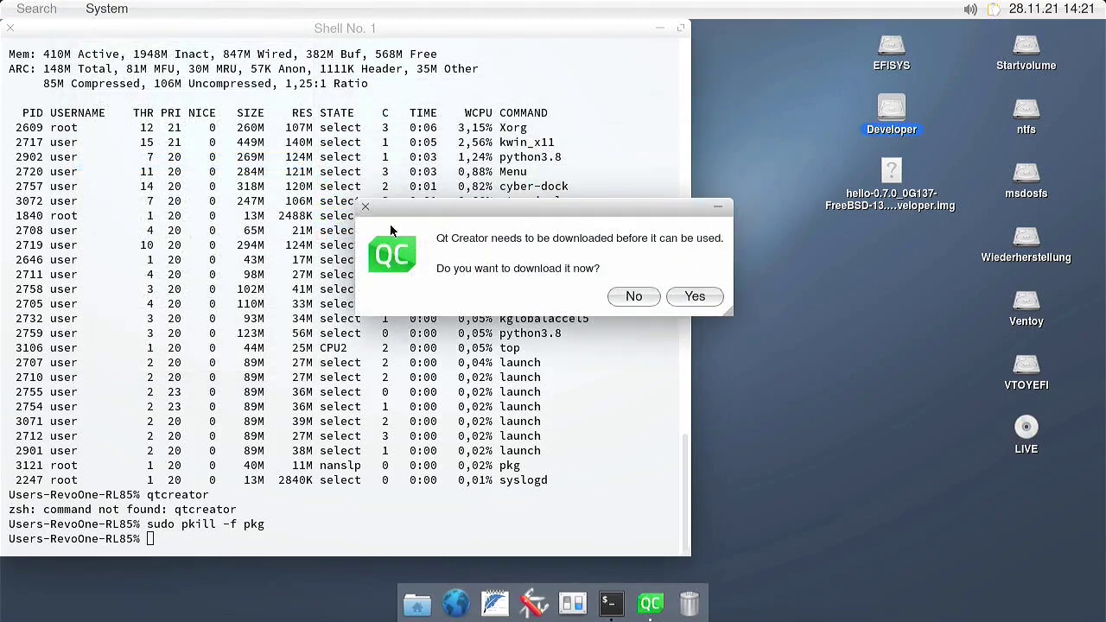
click(692, 297)
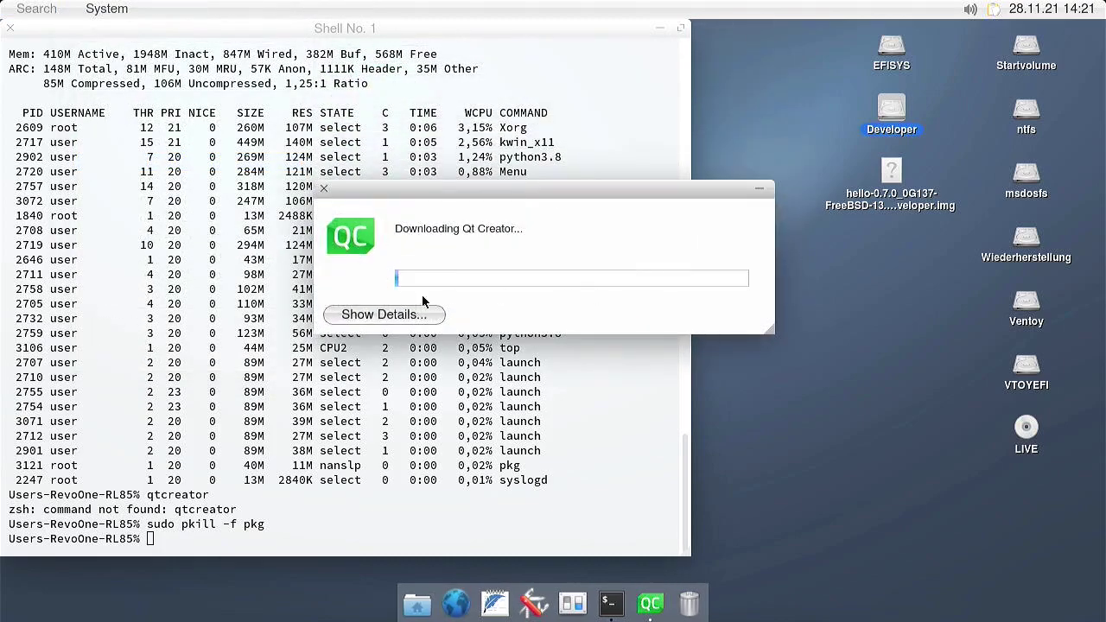
click(384, 314)
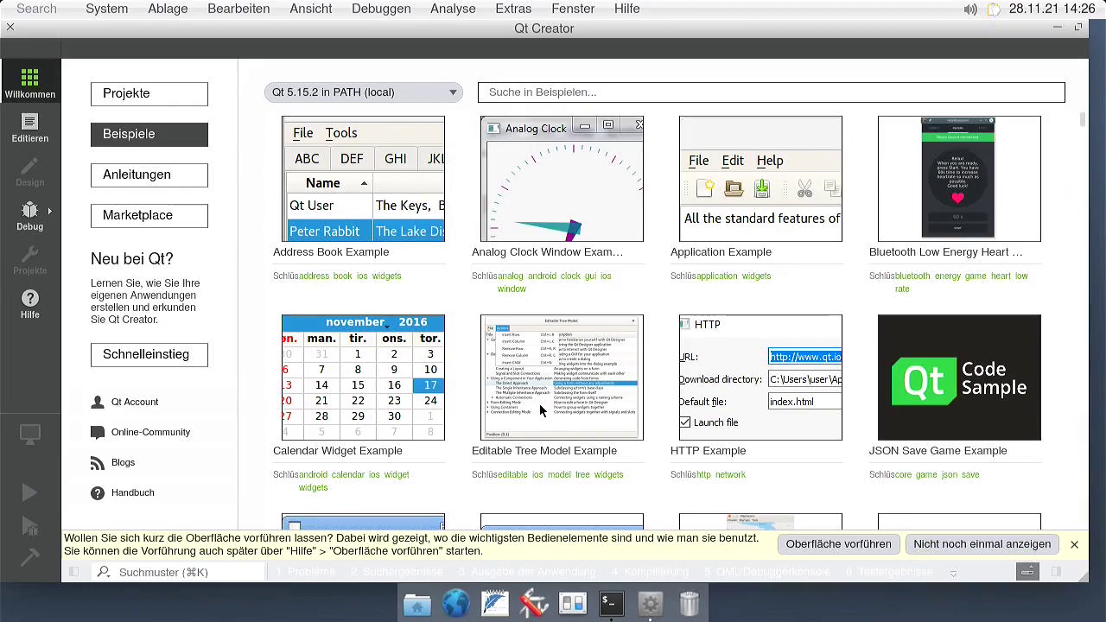
key(ctrl+alt+t)
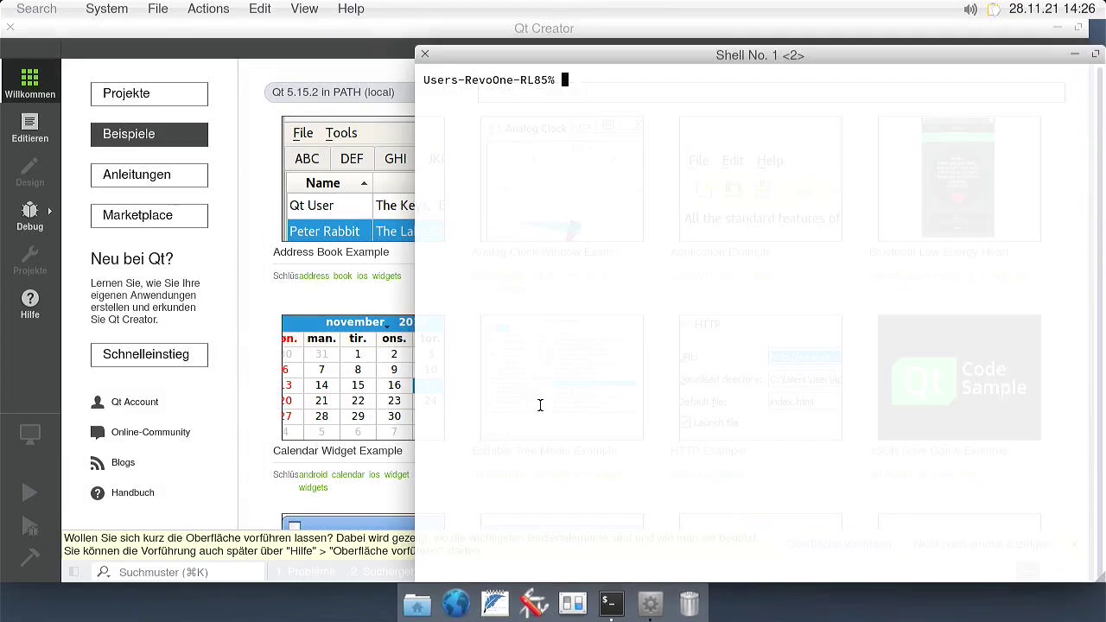
text(git clone https)
key(BackSpace)
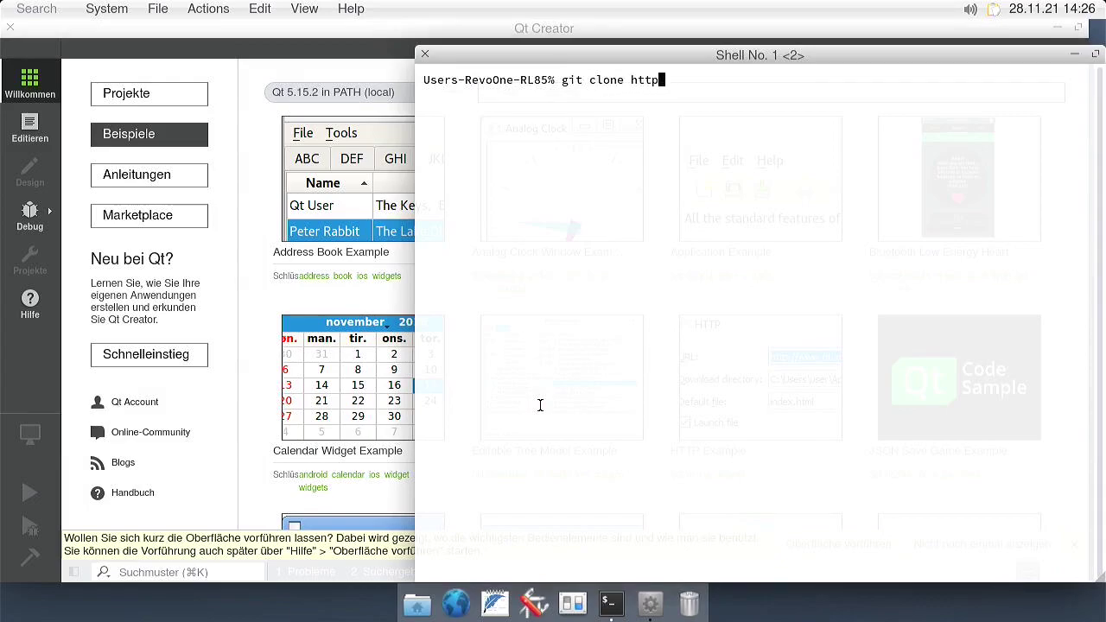
text(s://github.com/helloSystem/Filer)
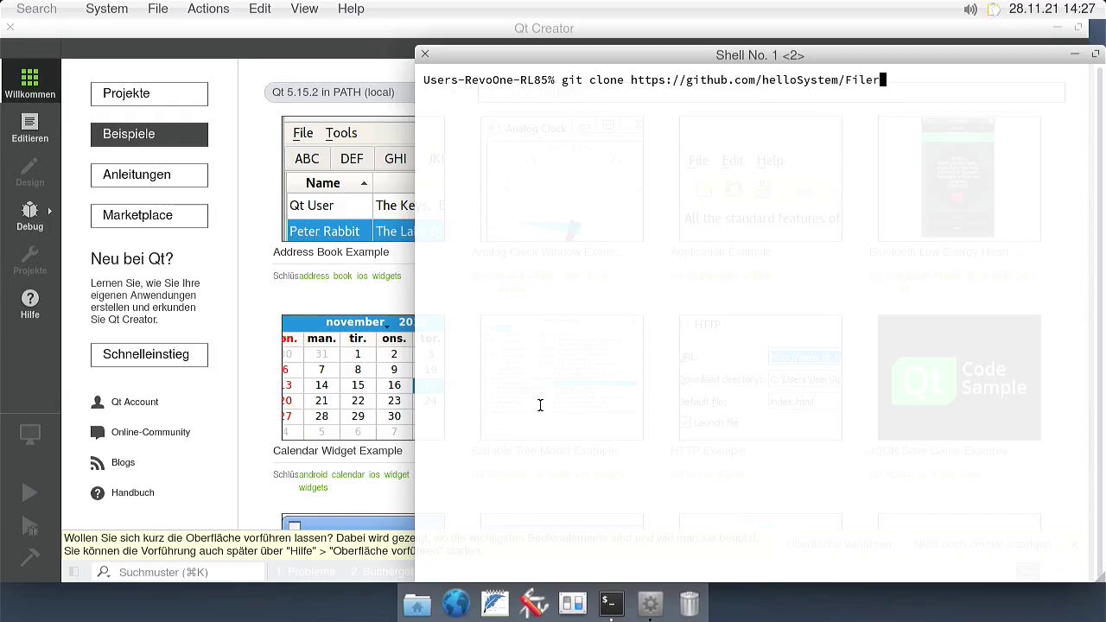
key(Return)
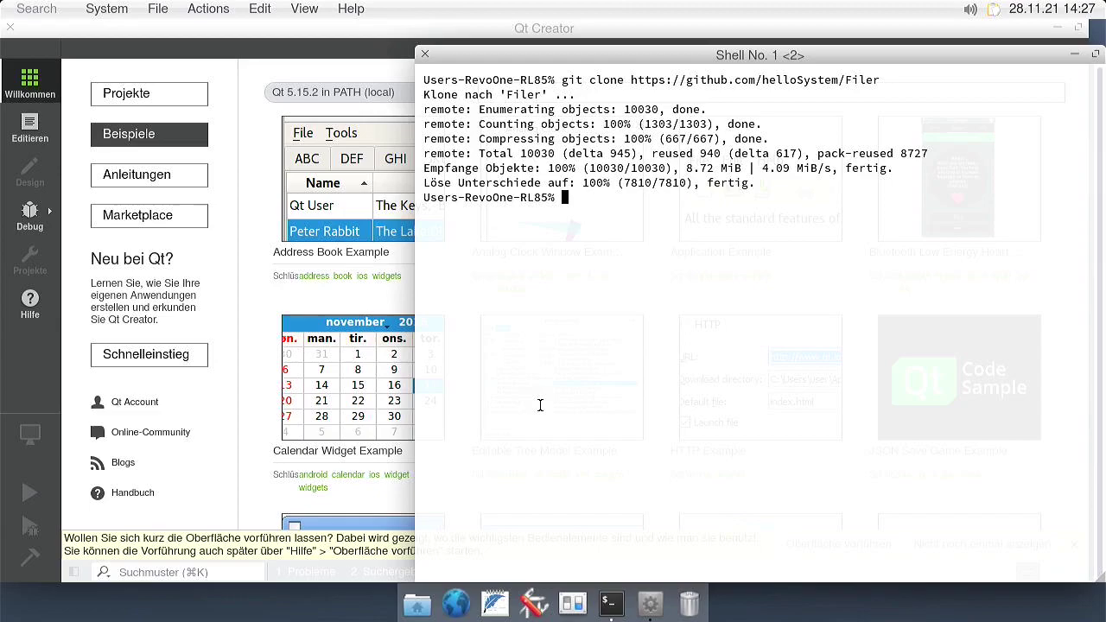
click(157, 93)
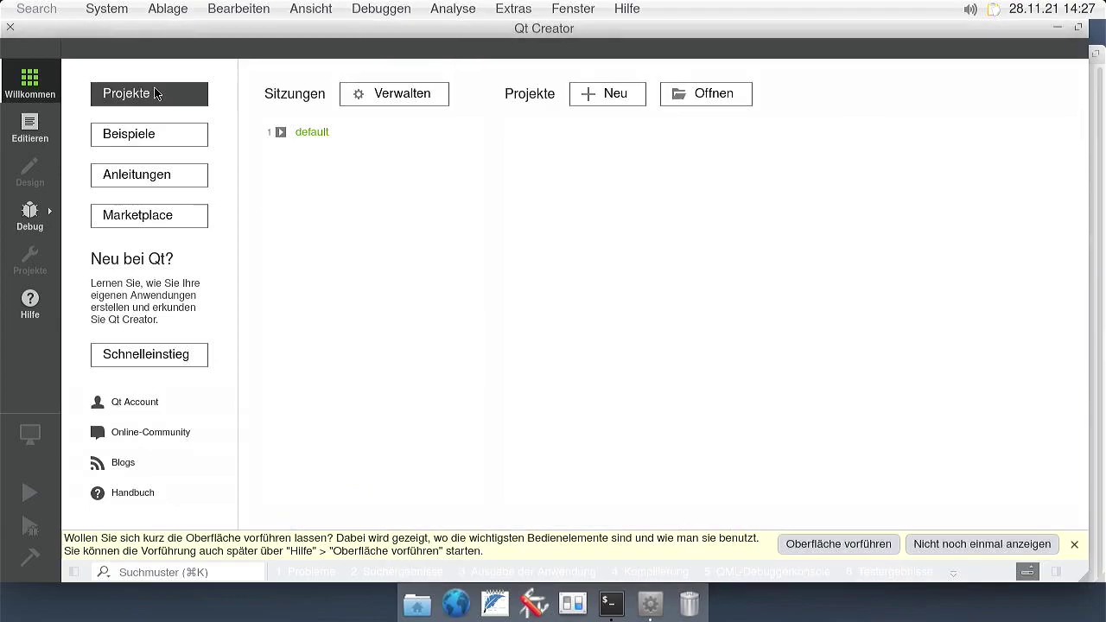
- Open Filer's CMakeLists.txt from the home folder and configure it with the Desktop kit
click(689, 93)
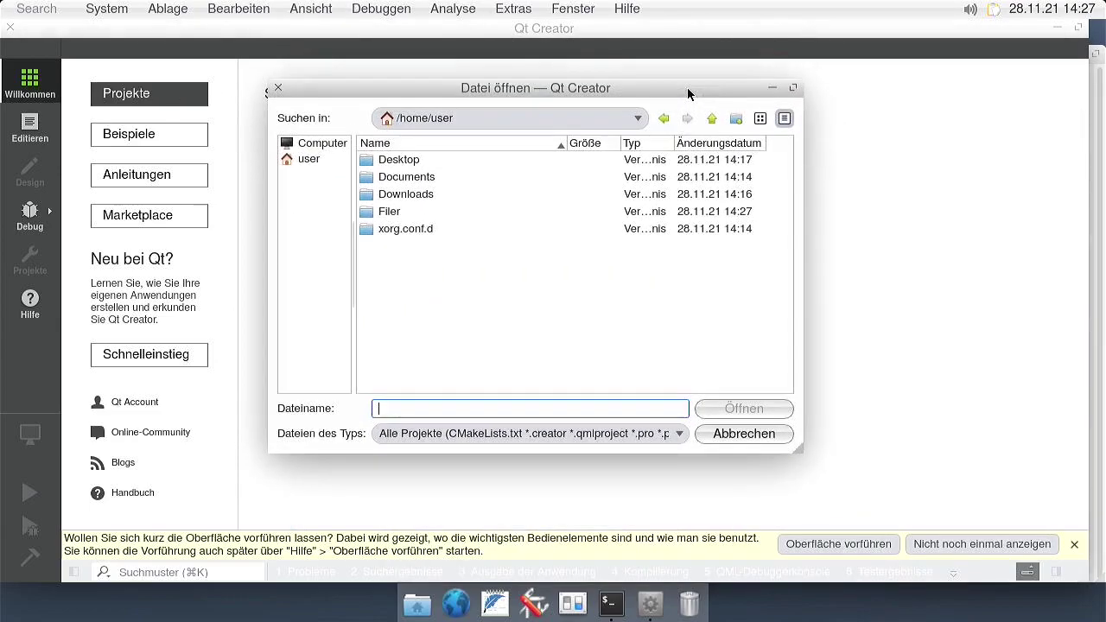
click(314, 161)
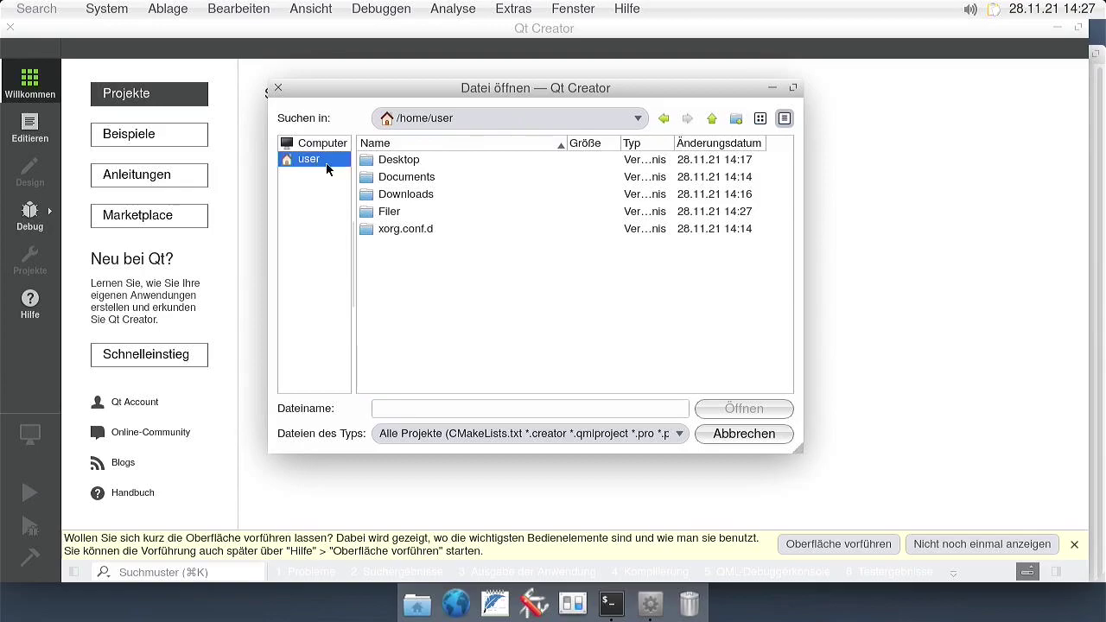
double_click(387, 210)
click(409, 195)
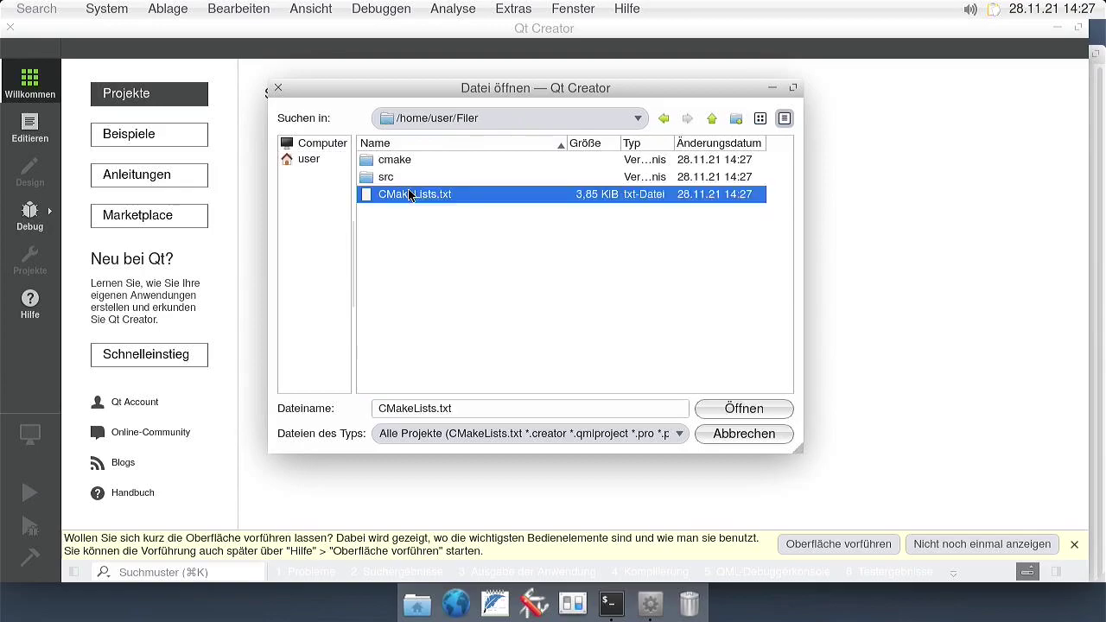
double_click(410, 194)
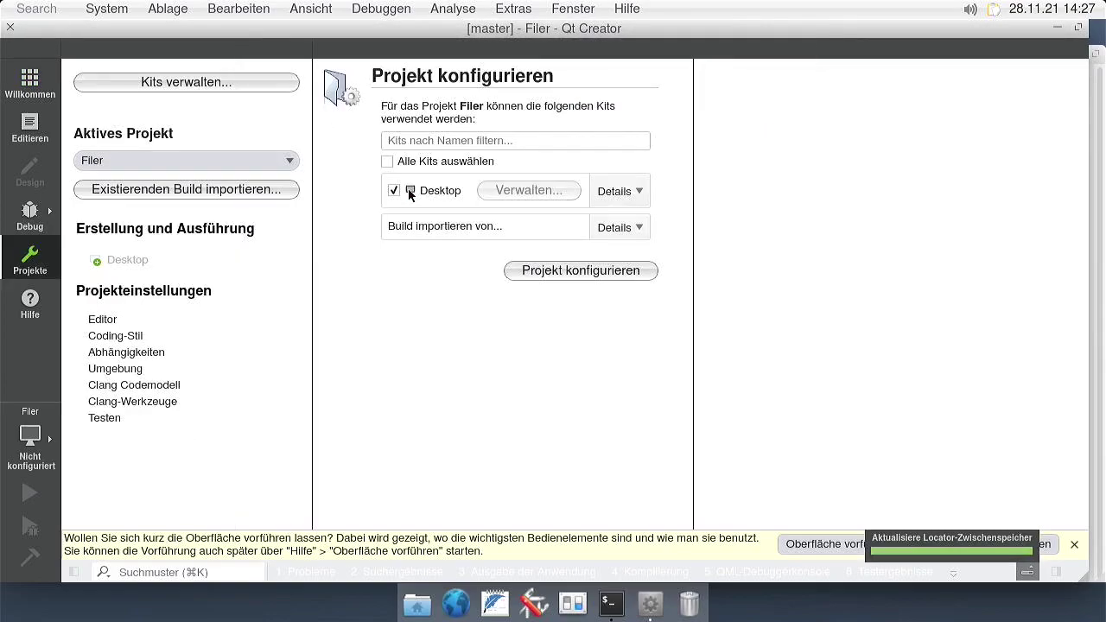
click(619, 270)
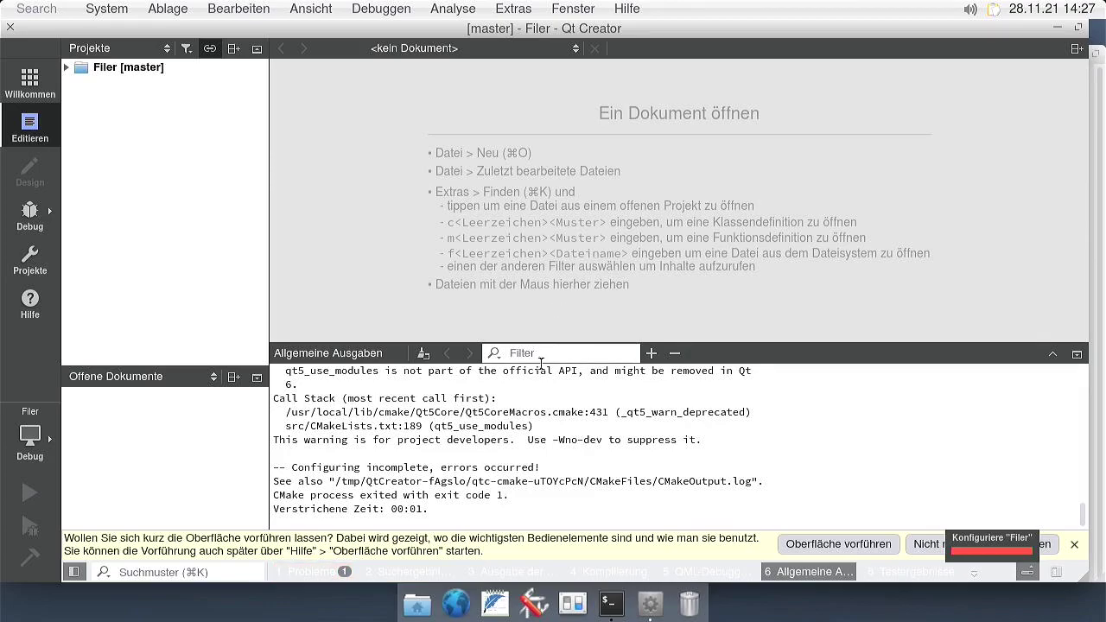
- Scroll General Messages up and select the missing pkg-config tool name in the error
scroll(557, 494, up, 3)
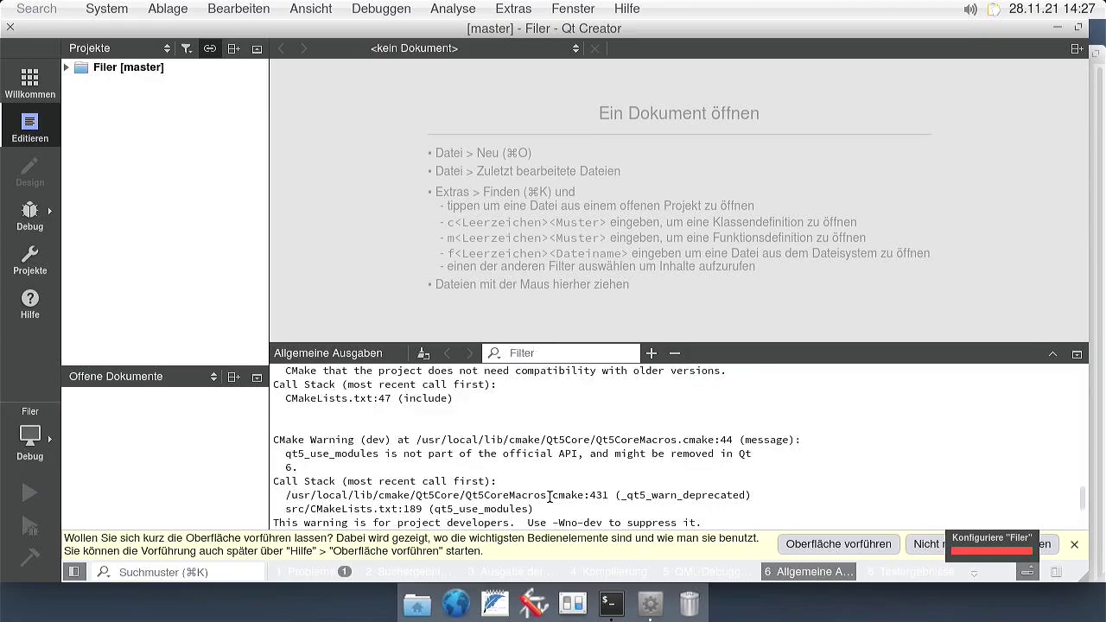
scroll(547, 497, up, 4)
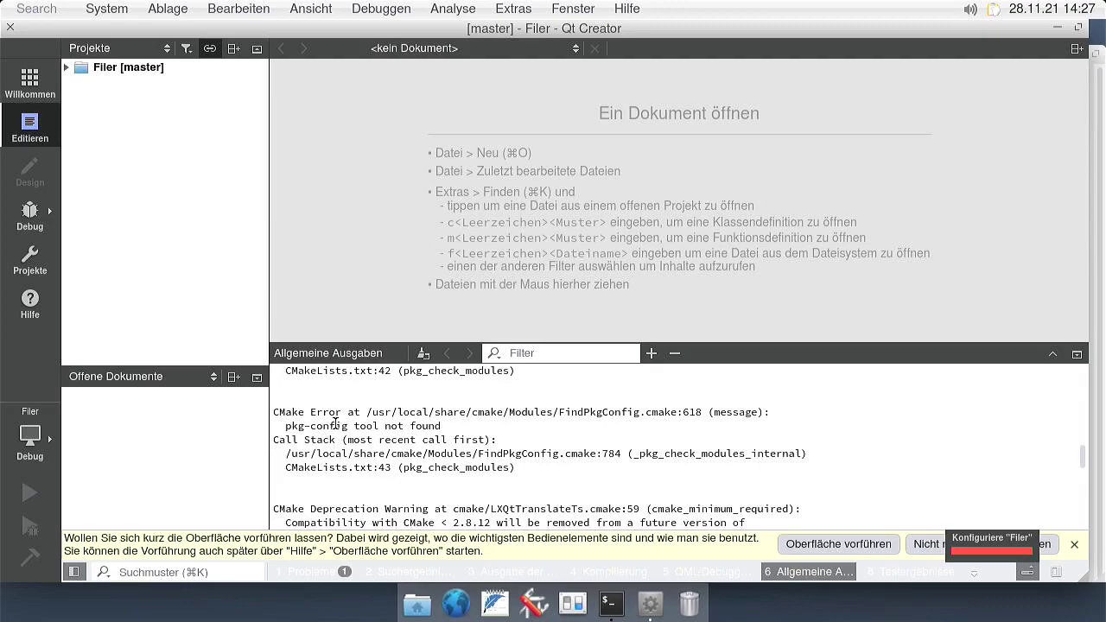
drag(354, 425, 285, 425)
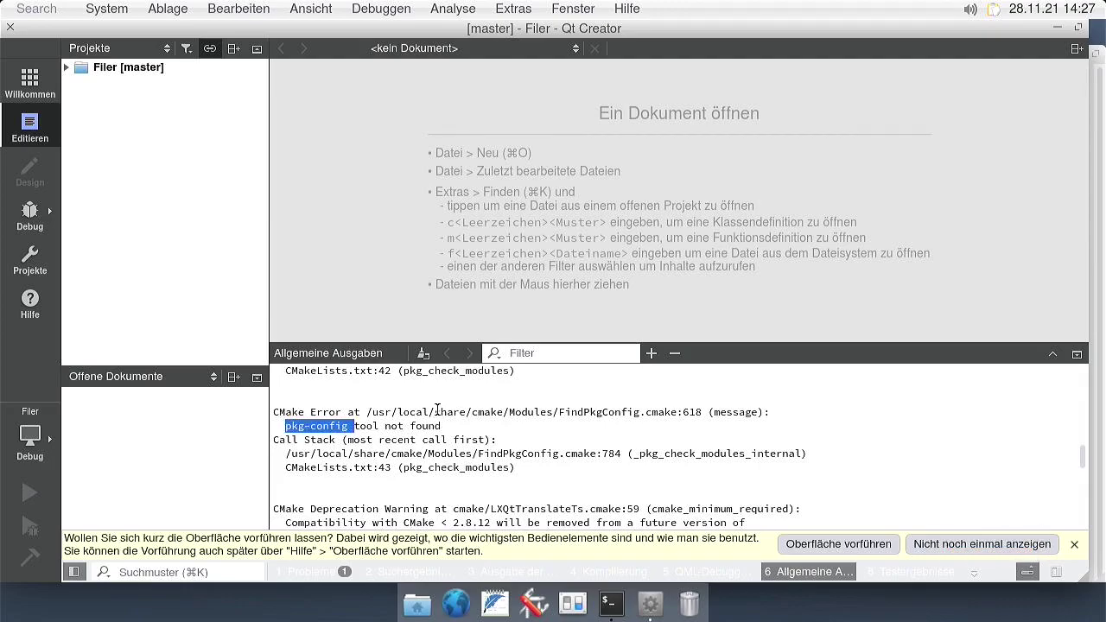
- In the terminal, install pkgconf with sudo pkg install -y, correcting it from pkgconfig, then return to Qt Creator
key(alt+Tab)
text(sudo pkg install )
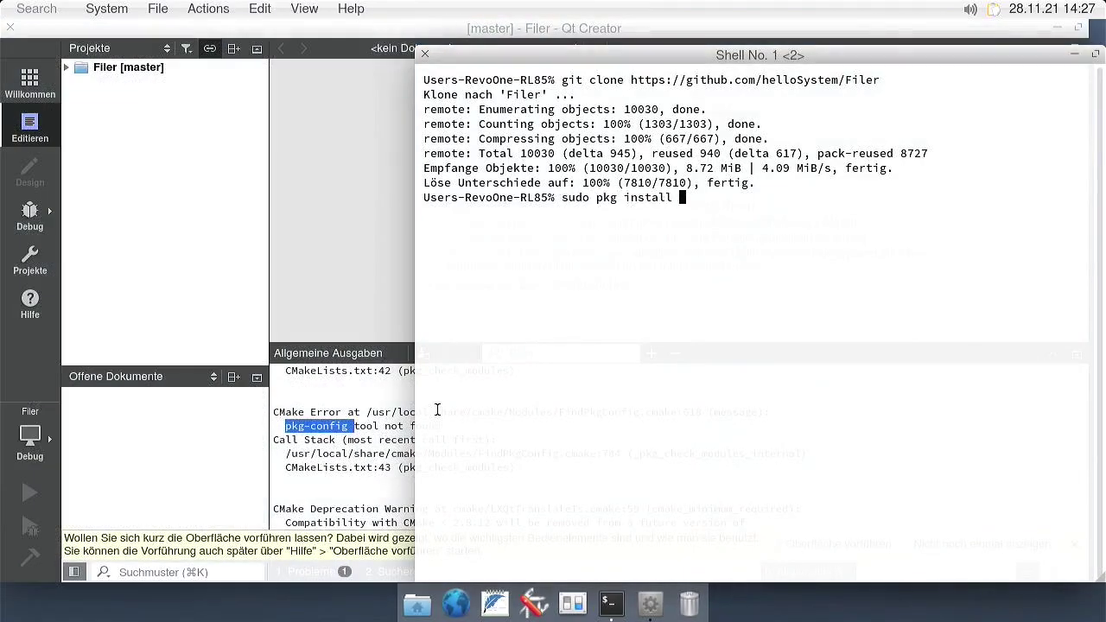
text(-y pkgconfig)
key(Return)
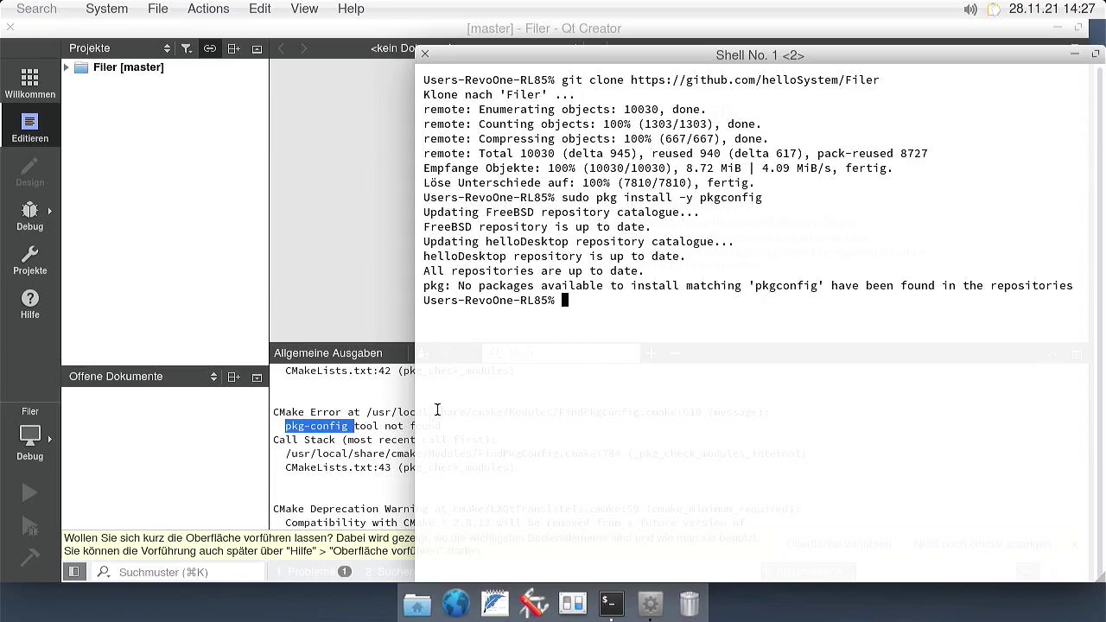
key(Up)
key(BackSpace)
key(BackSpace)
key(BackSpace)
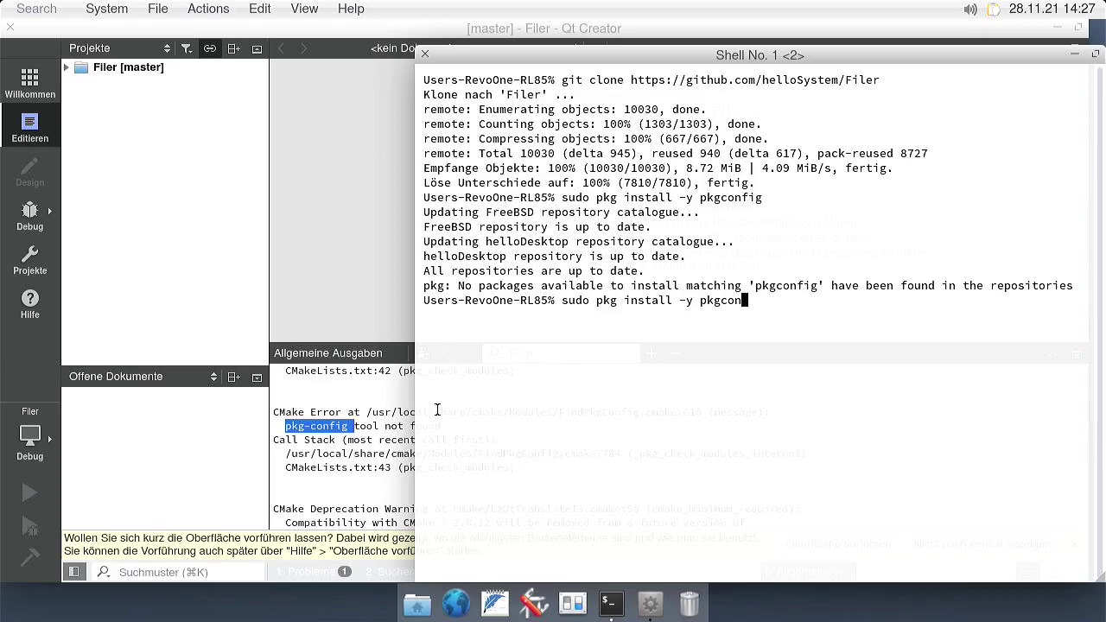
text(f)
key(Return)
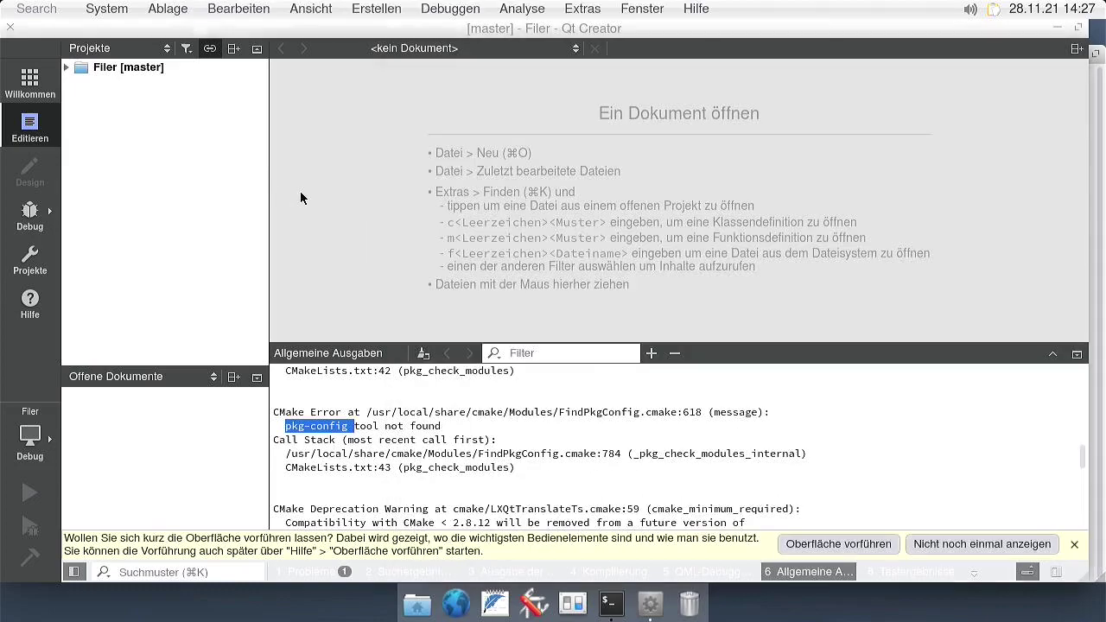
click(300, 190)
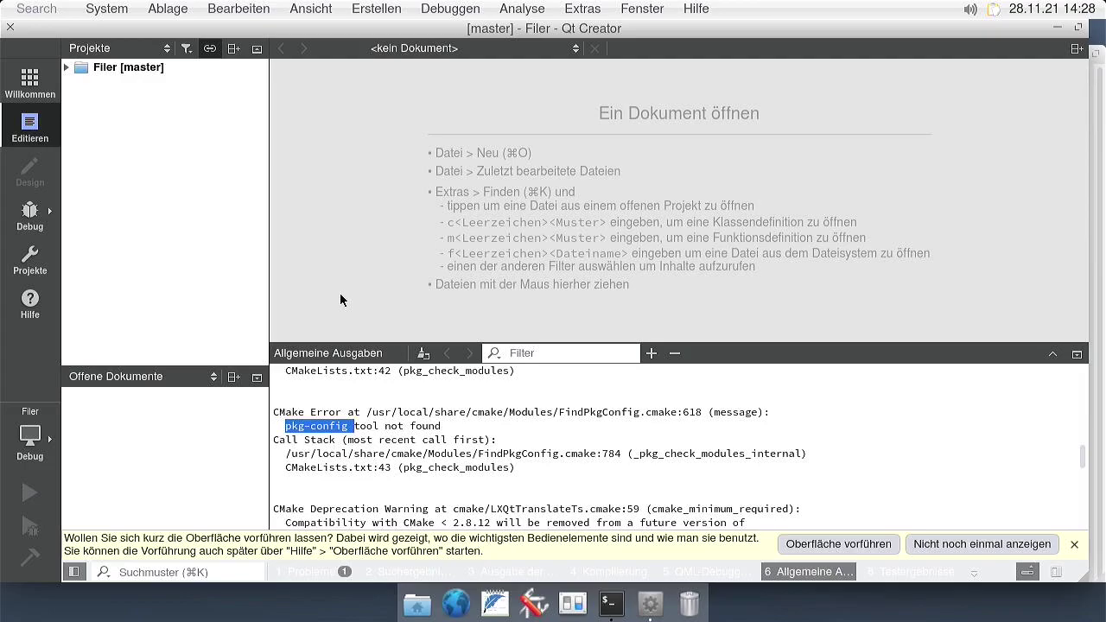
- Rerun CMake on Filer [master] and select the missing libfm package name in the output
scroll(415, 457, down, 5)
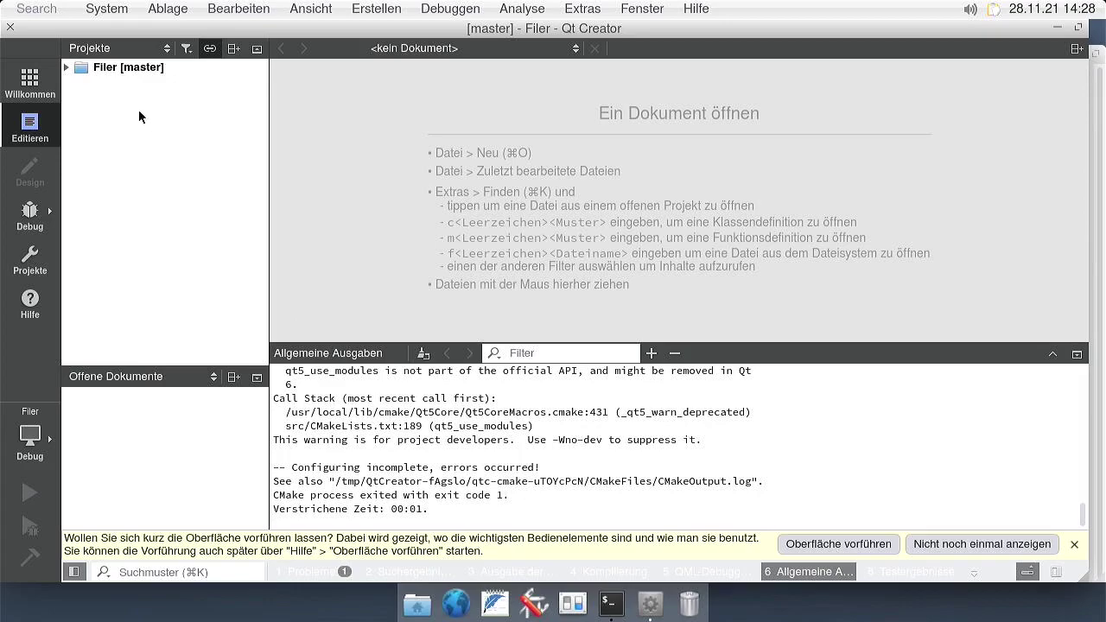
right_click(106, 68)
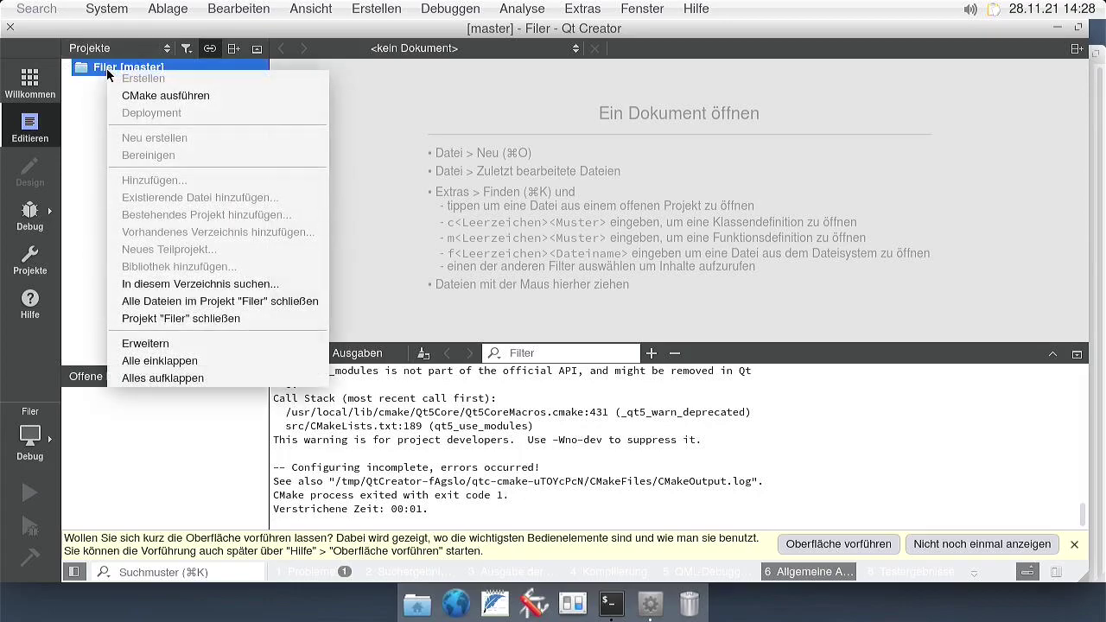
click(135, 96)
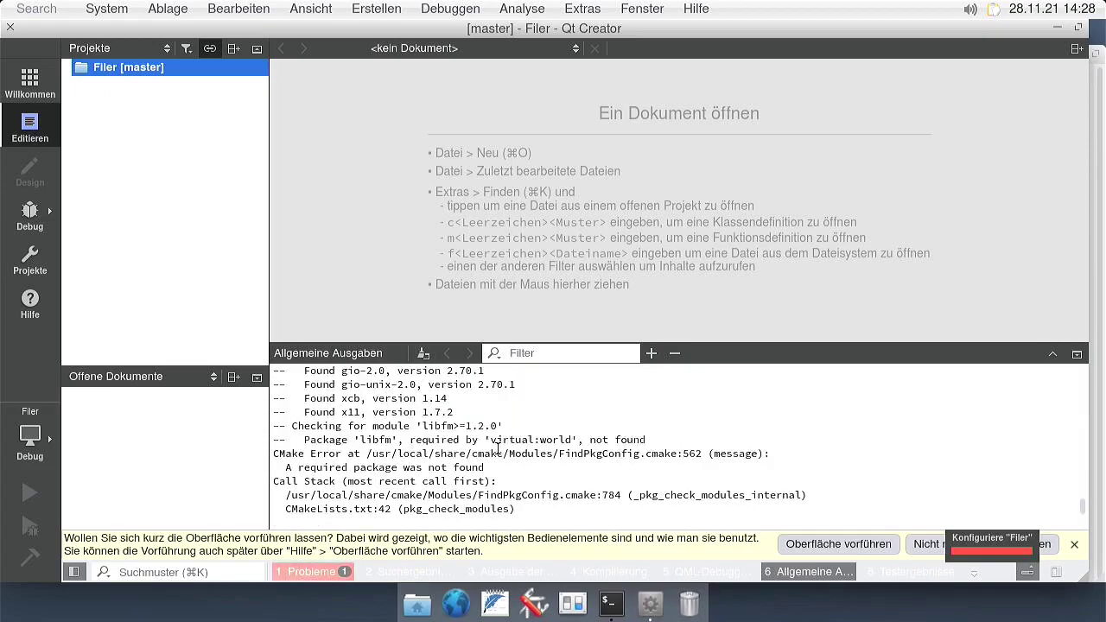
double_click(377, 440)
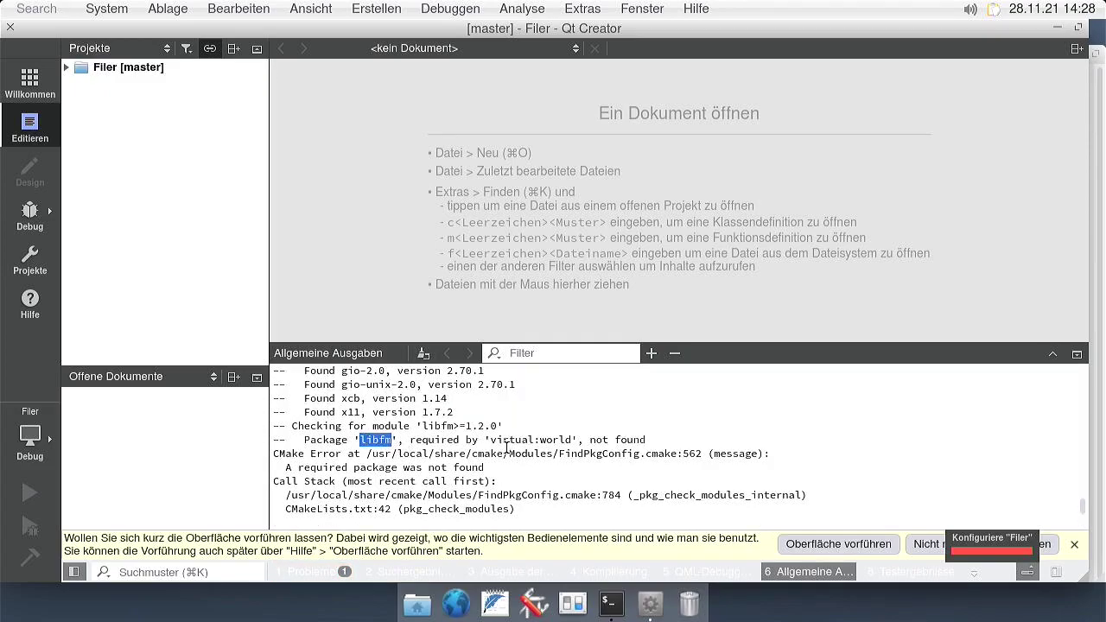
- Run sudo pkg install -y pkgconf libfm in the terminal, then return to Qt Creator
key(alt+Tab)
key(Up)
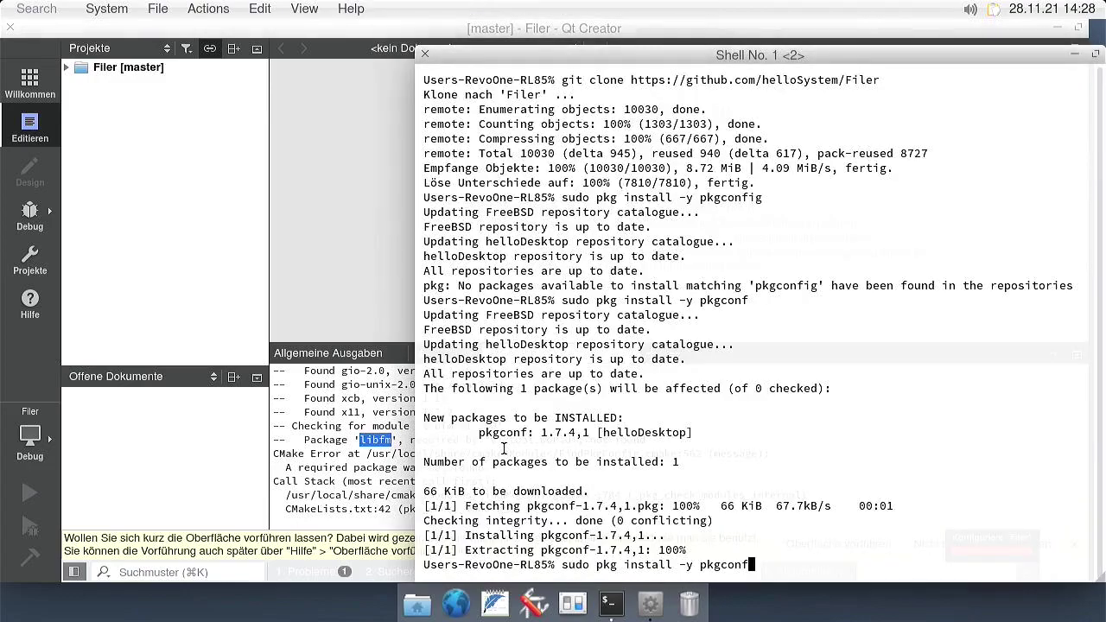
text(libfm)
key(Return)
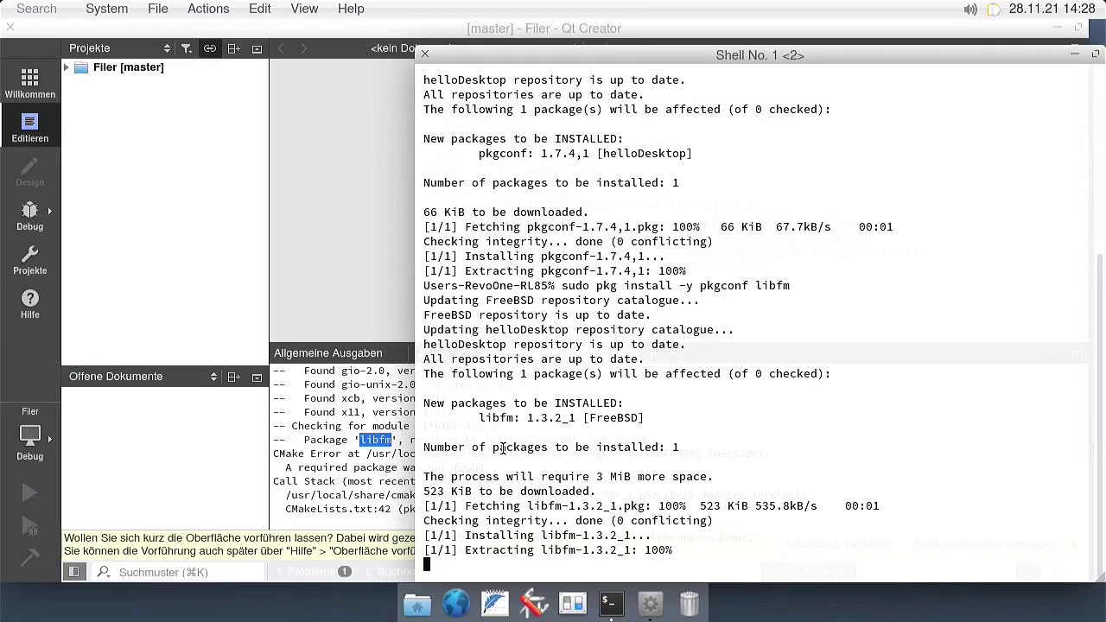
key(alt+Tab)
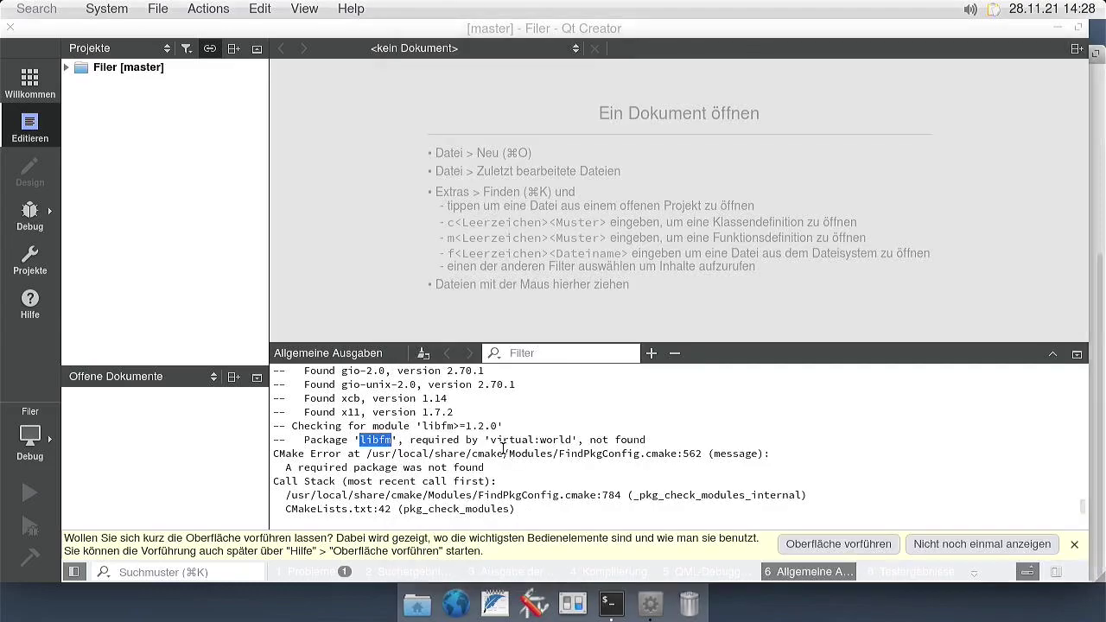
- Rerun CMake (CMake ausführen) on the Filer project and start the build with Run
right_click(154, 66)
click(193, 88)
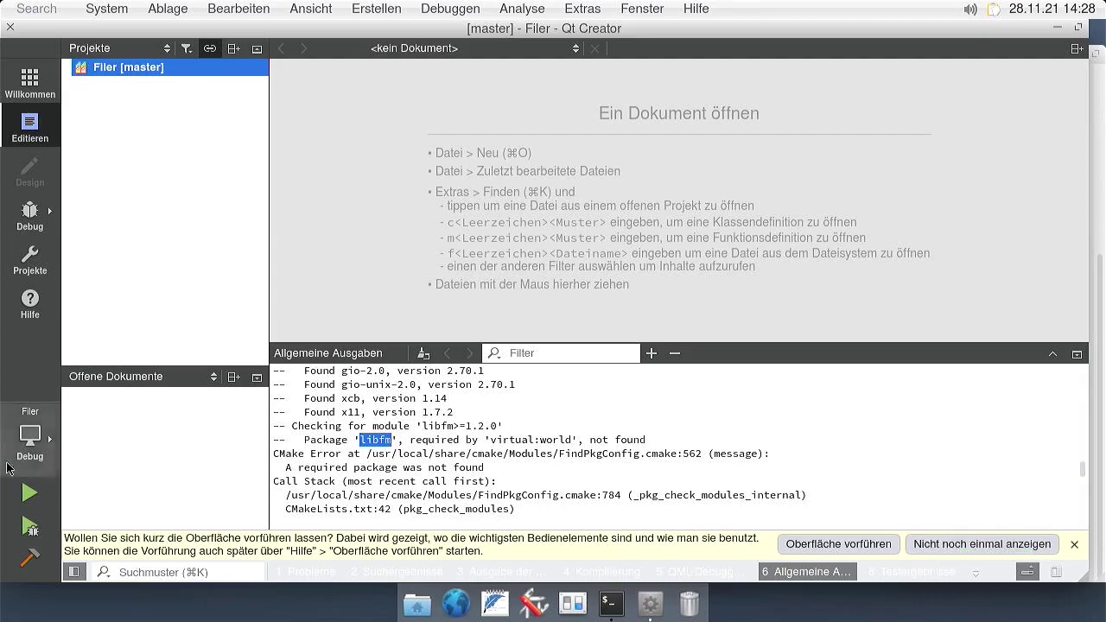
click(26, 496)
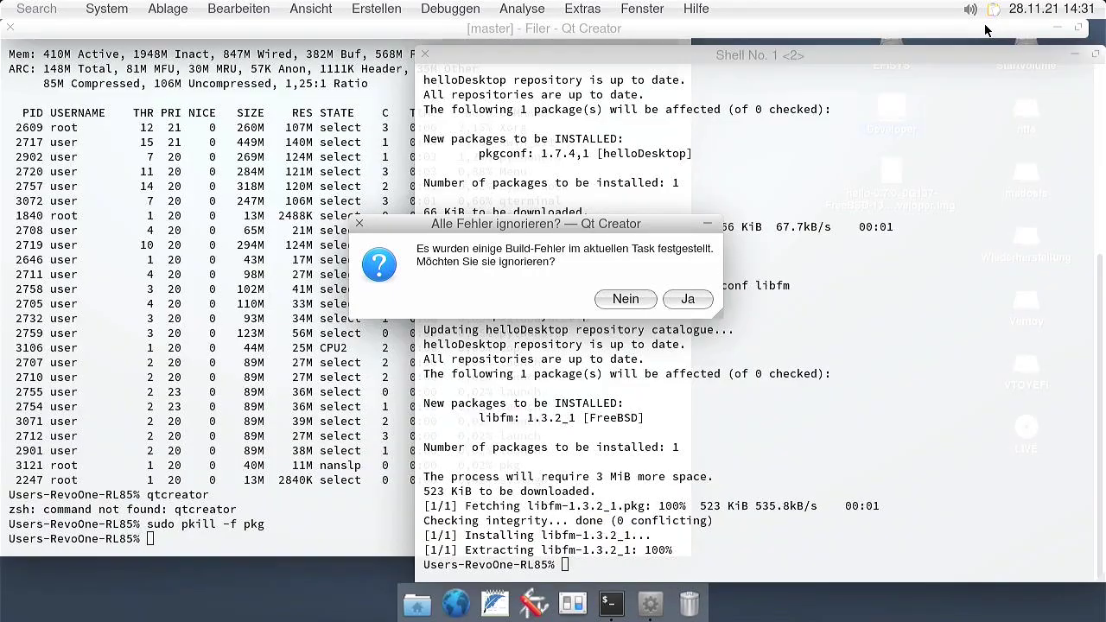
- Close the Shell No. 1 terminal, then answer Nein to 'Alle Fehler ignorieren?'
double_click(987, 31)
click(202, 145)
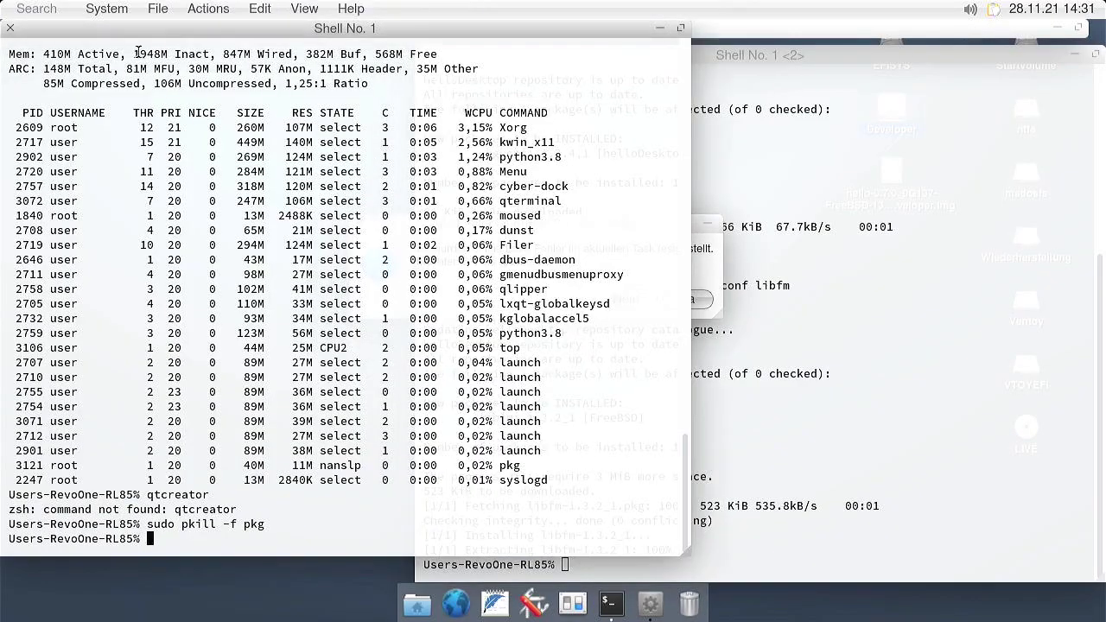
click(5, 29)
double_click(467, 29)
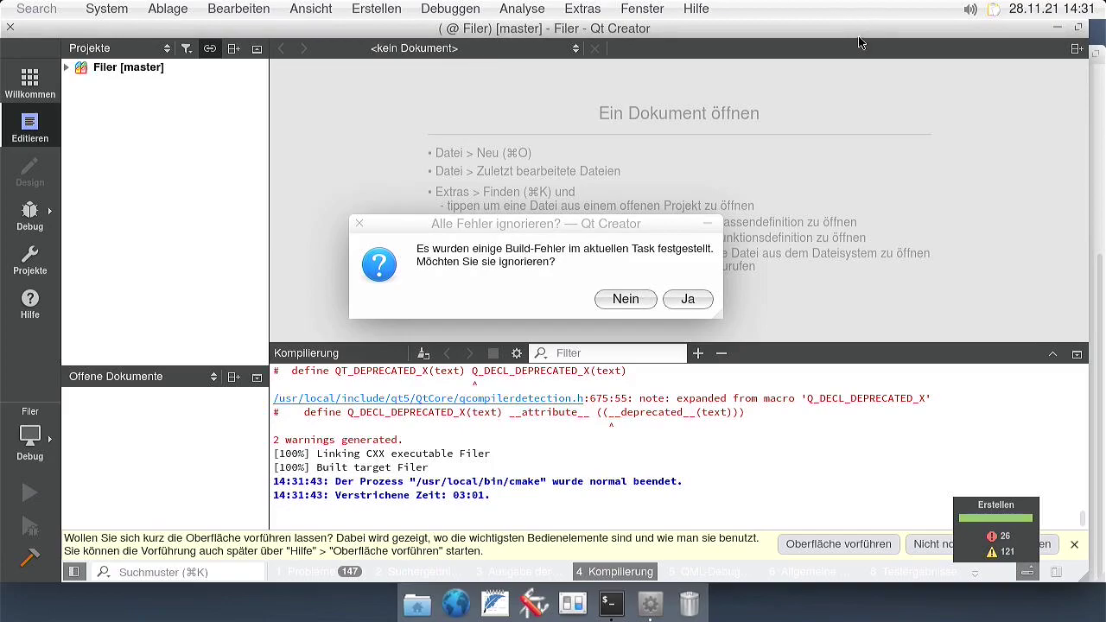
click(625, 298)
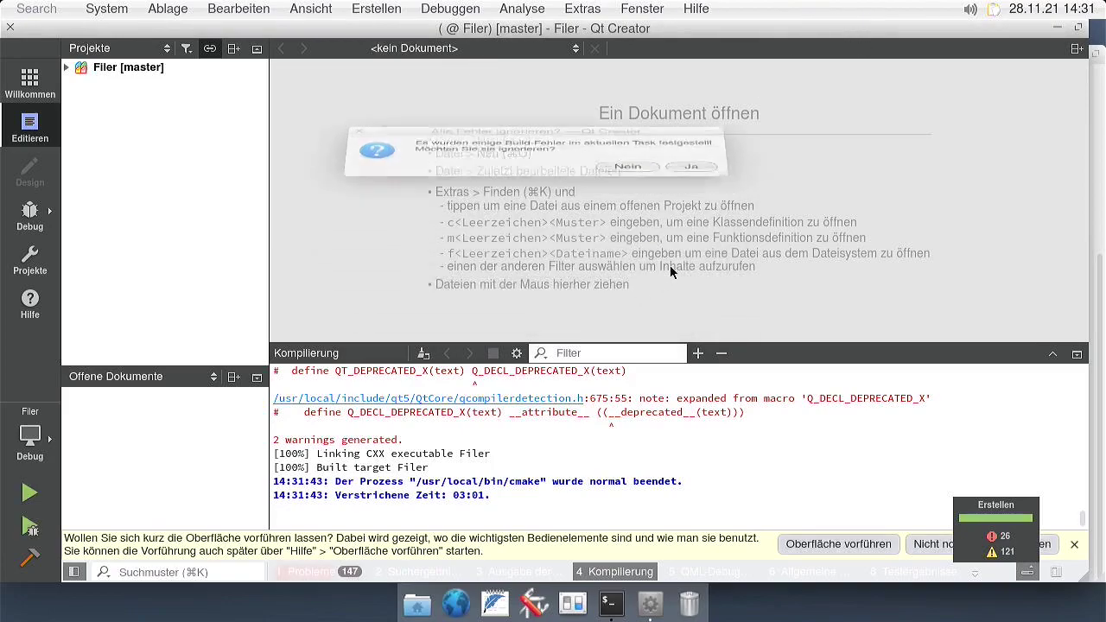